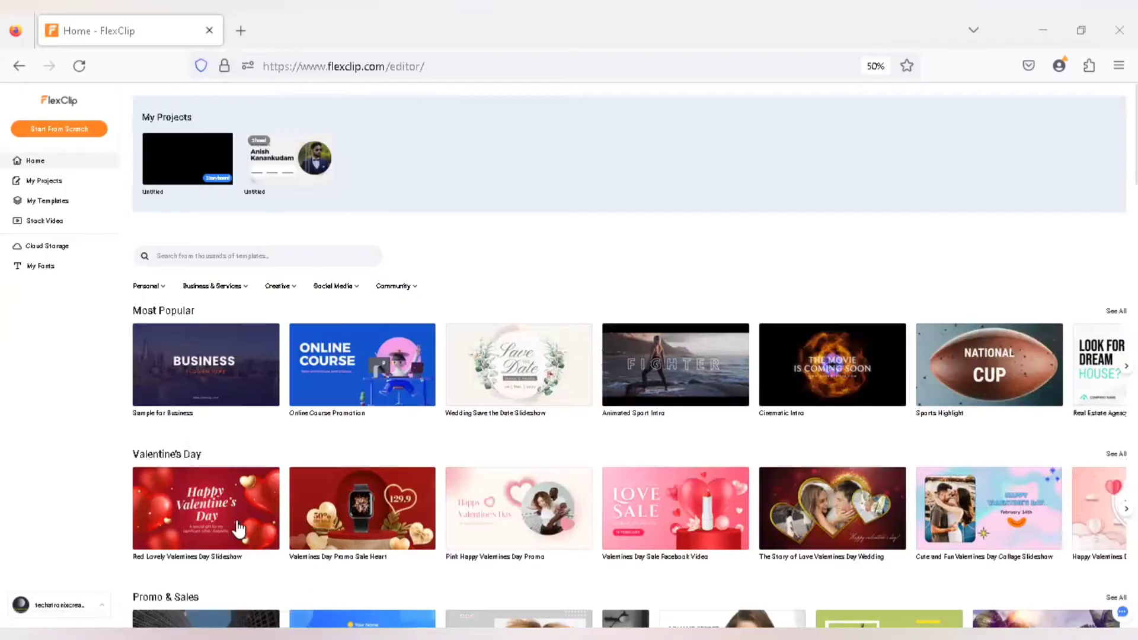
# Step: Set the browser's page zoom to 80%
pyautogui.click(158, 289)
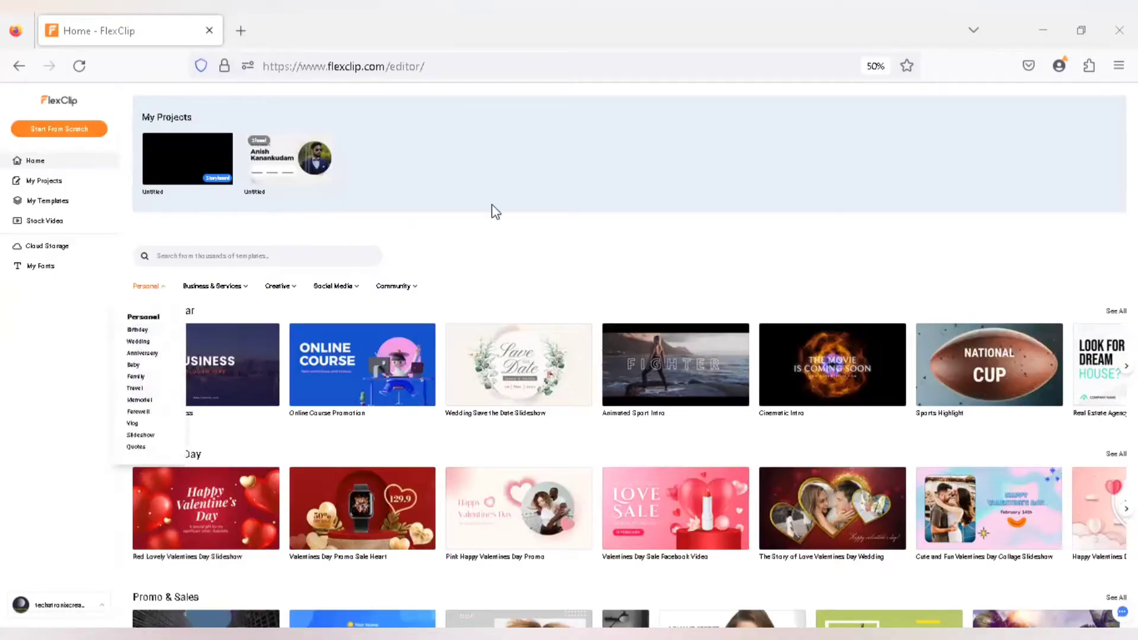
pyautogui.click(1118, 65)
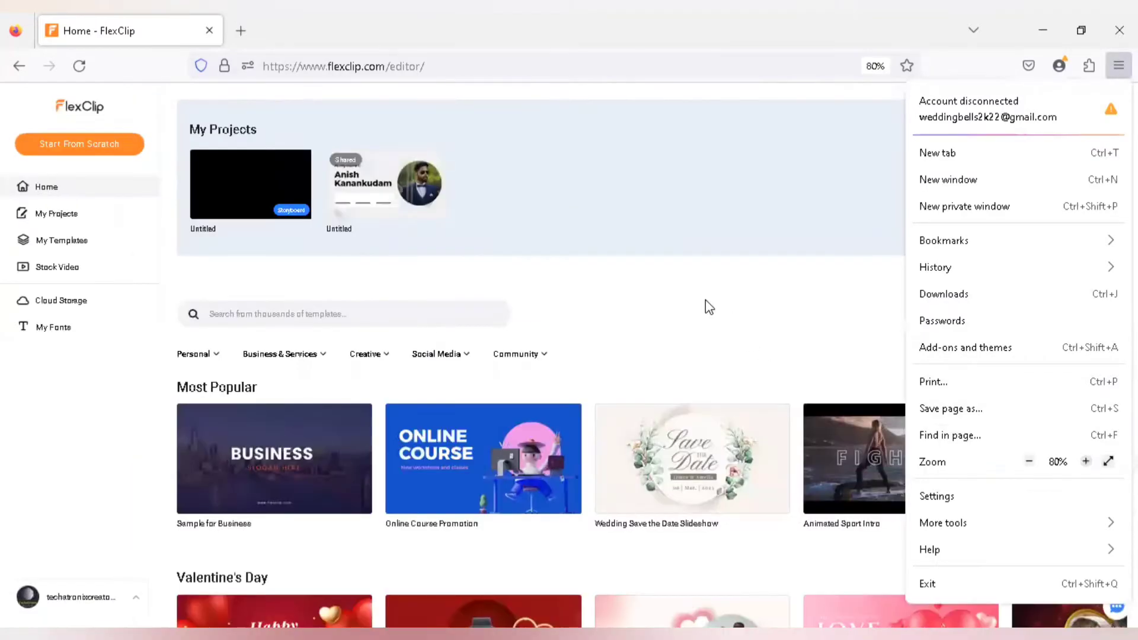
pyautogui.click(703, 301)
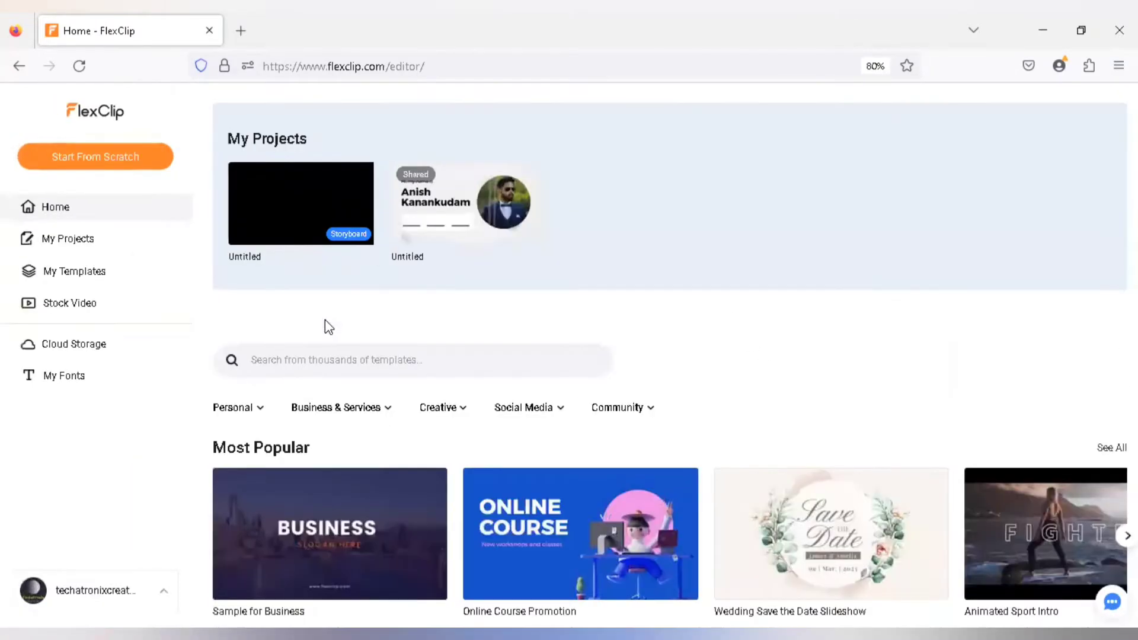
# Step: Browse the Birthday video templates and preview Team Birthday, checking its 9:16 and 1:1 ratio options
pyautogui.moveTo(247, 418)
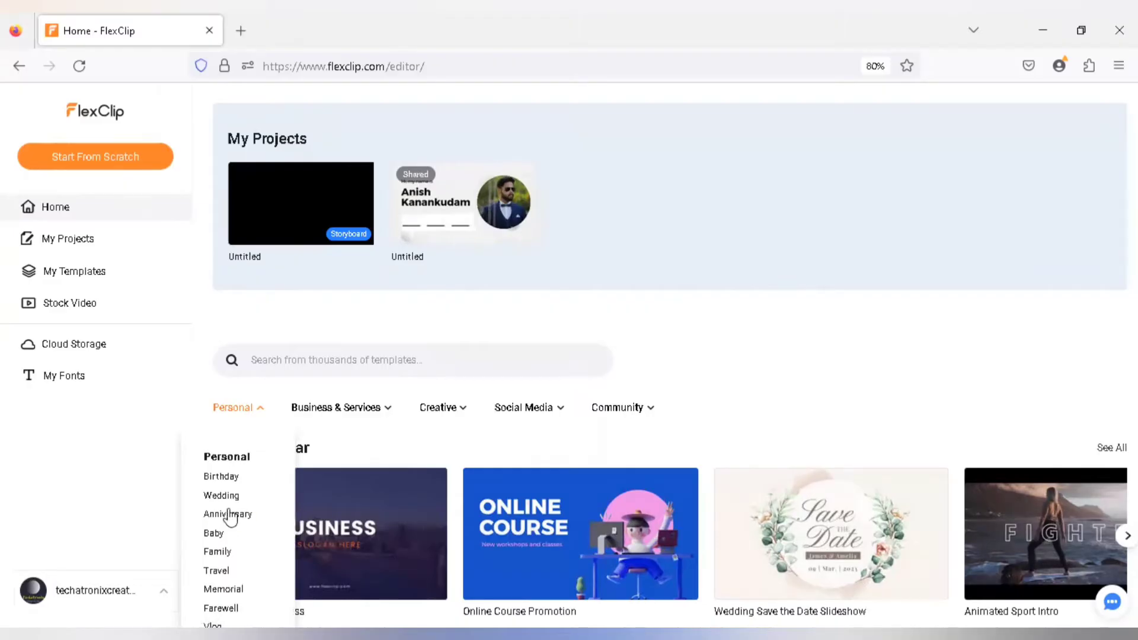
pyautogui.click(220, 476)
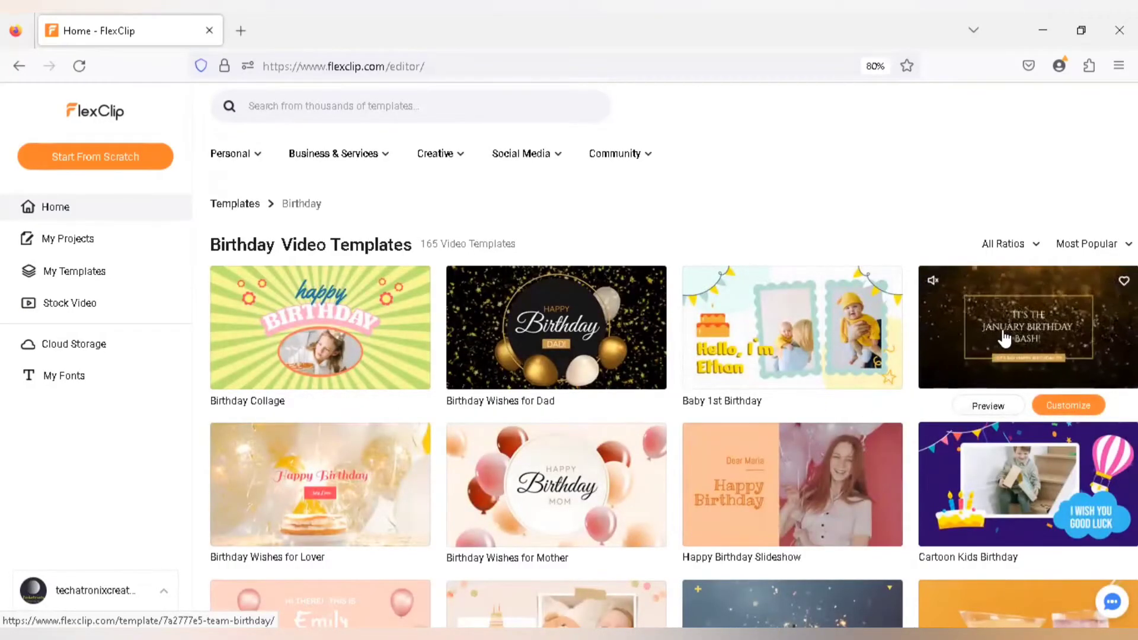
pyautogui.click(981, 406)
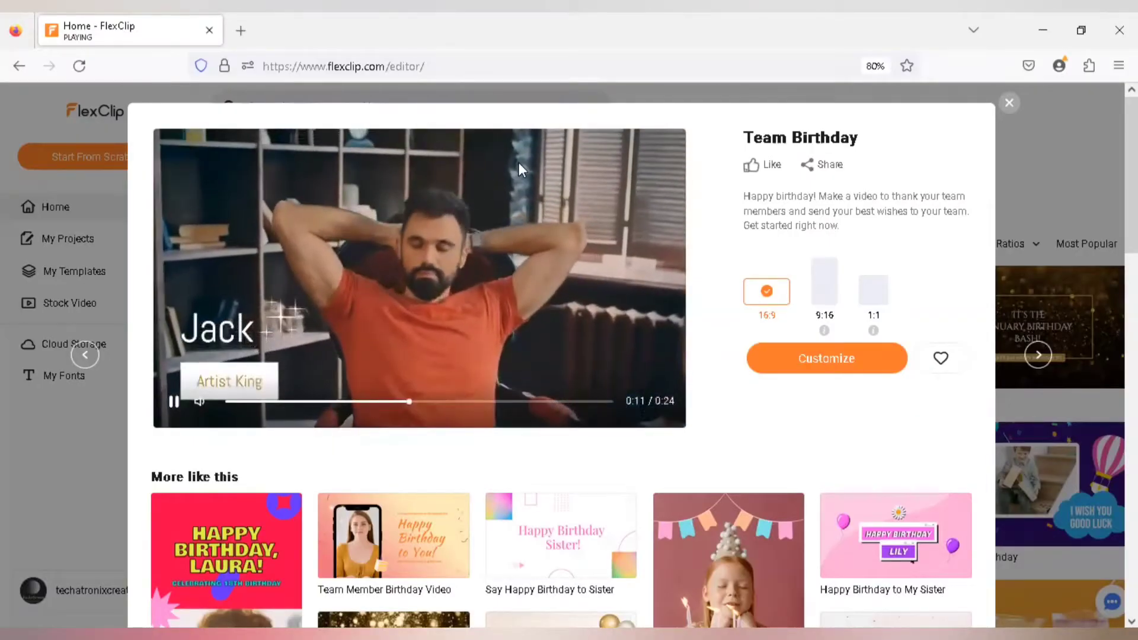
pyautogui.click(820, 296)
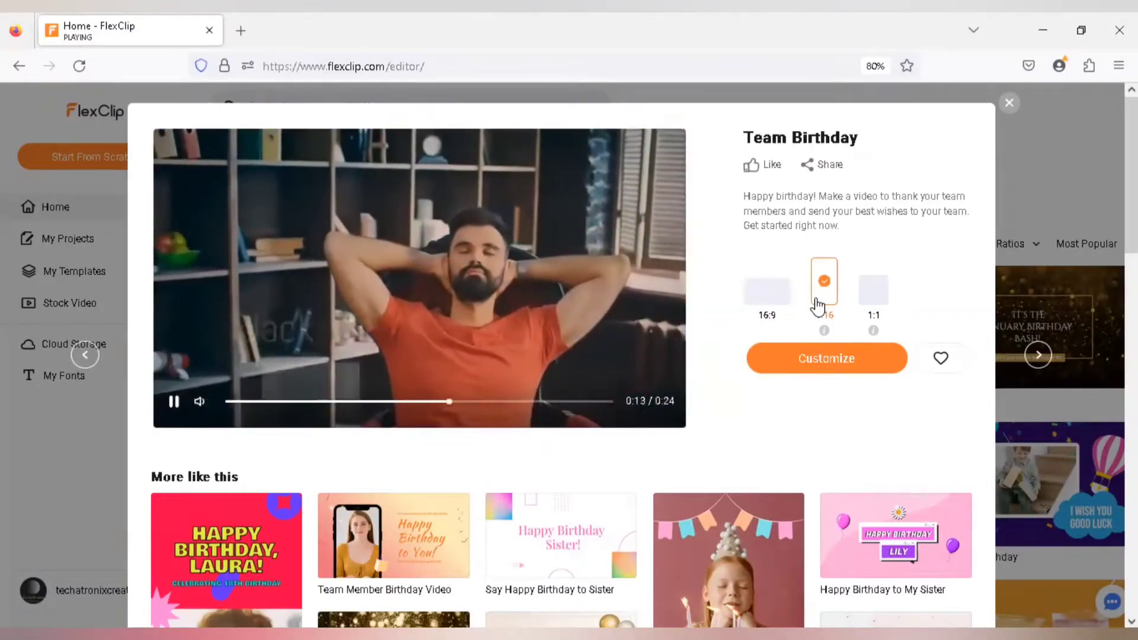
pyautogui.click(884, 293)
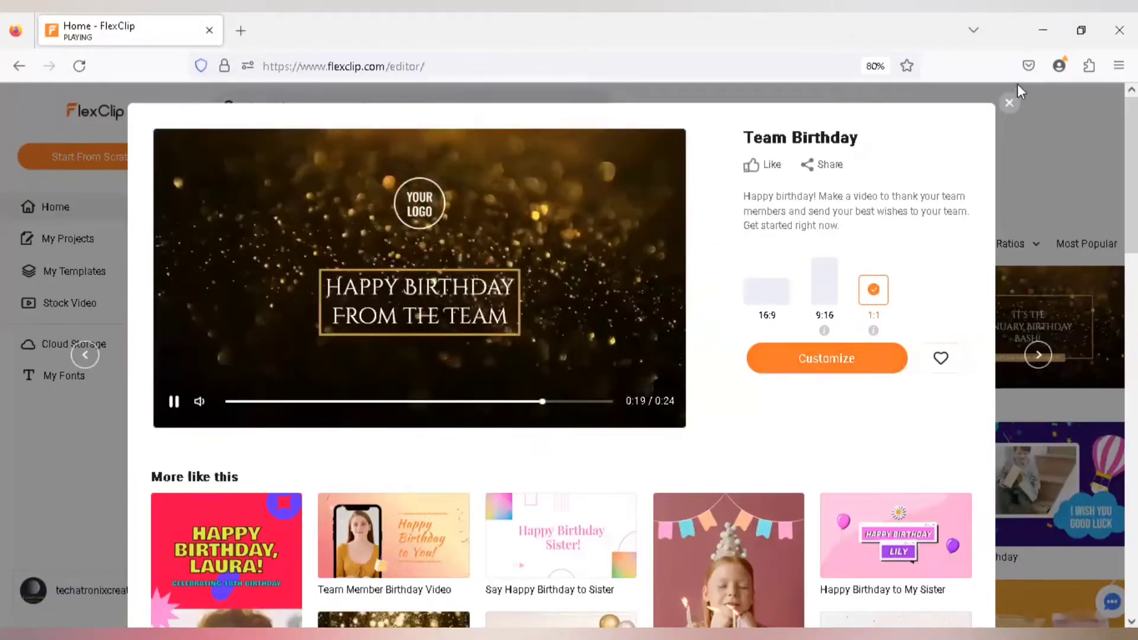
pyautogui.click(1009, 102)
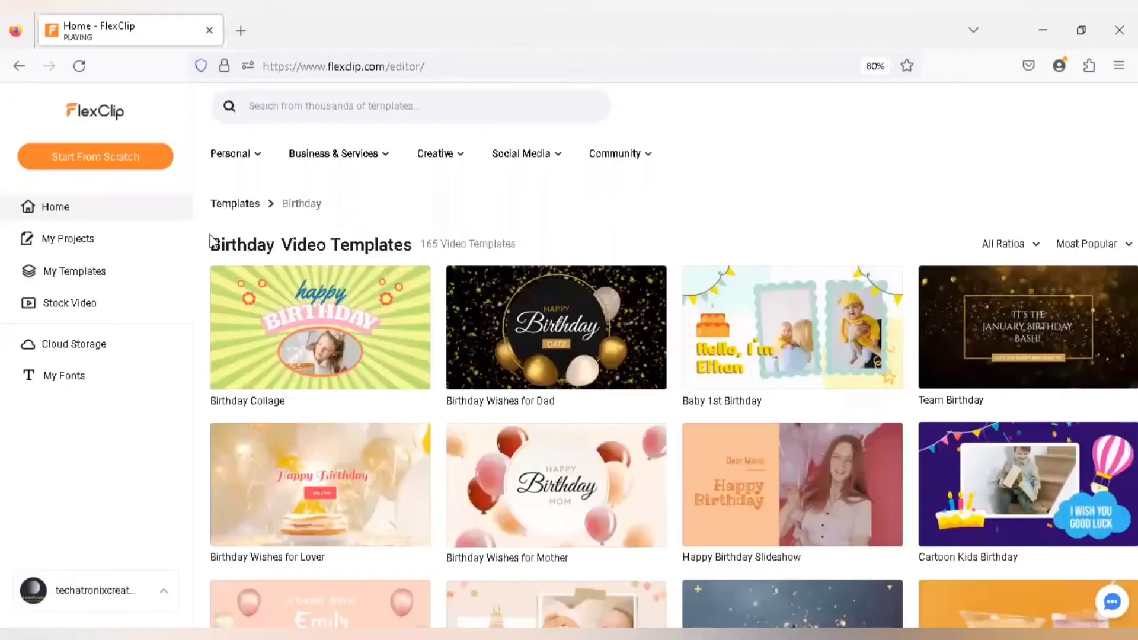
# Step: Browse the Intro & Outro templates in the Creative category and look at the animated thumbnails
pyautogui.moveTo(430, 165)
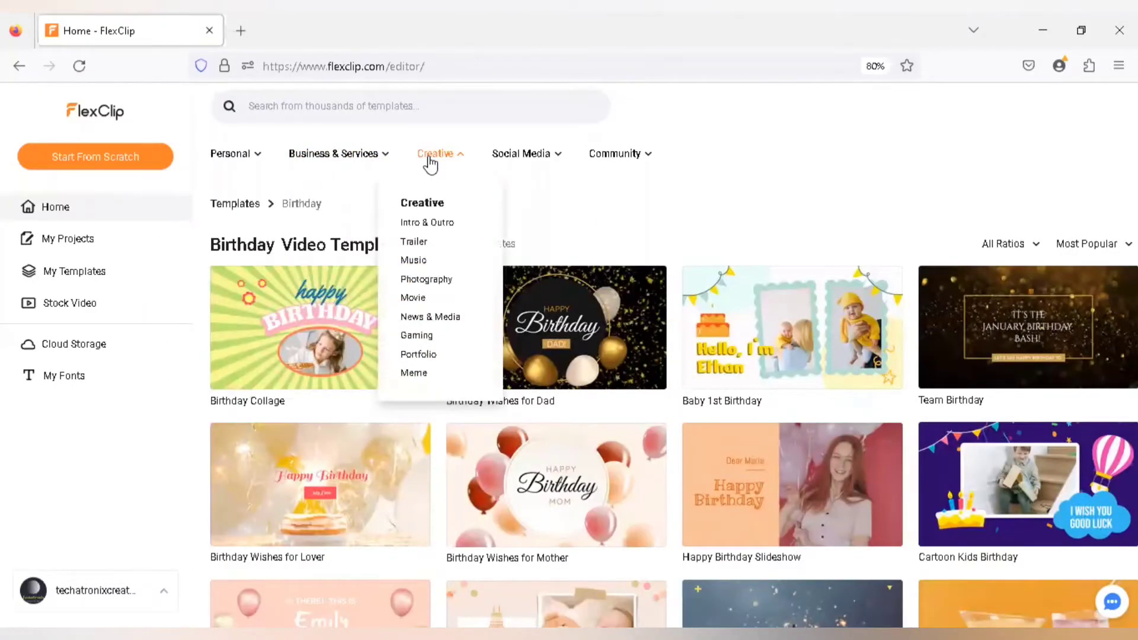
pyautogui.click(444, 223)
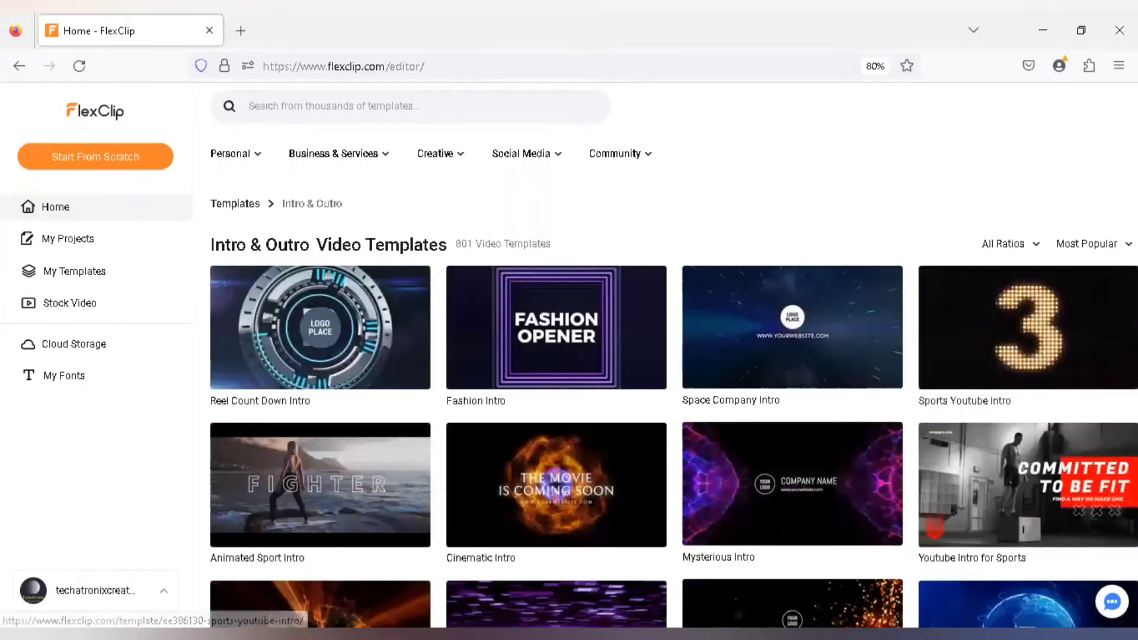
pyautogui.moveTo(793, 311)
pyautogui.moveTo(756, 476)
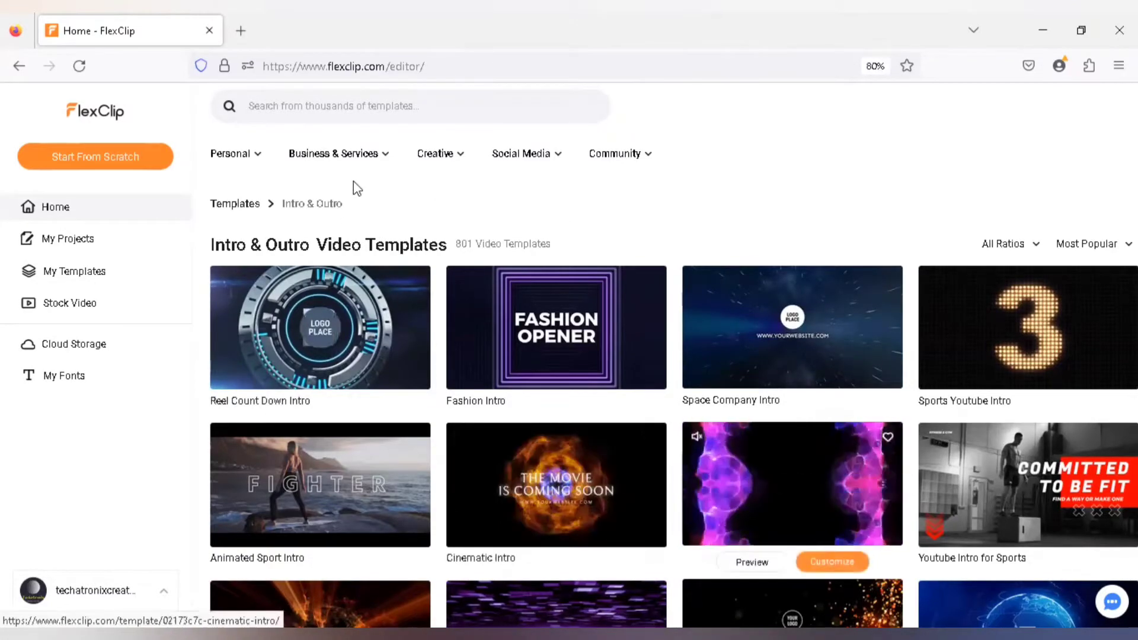
# Step: Search the video templates for "game intro"
pyautogui.click(285, 105)
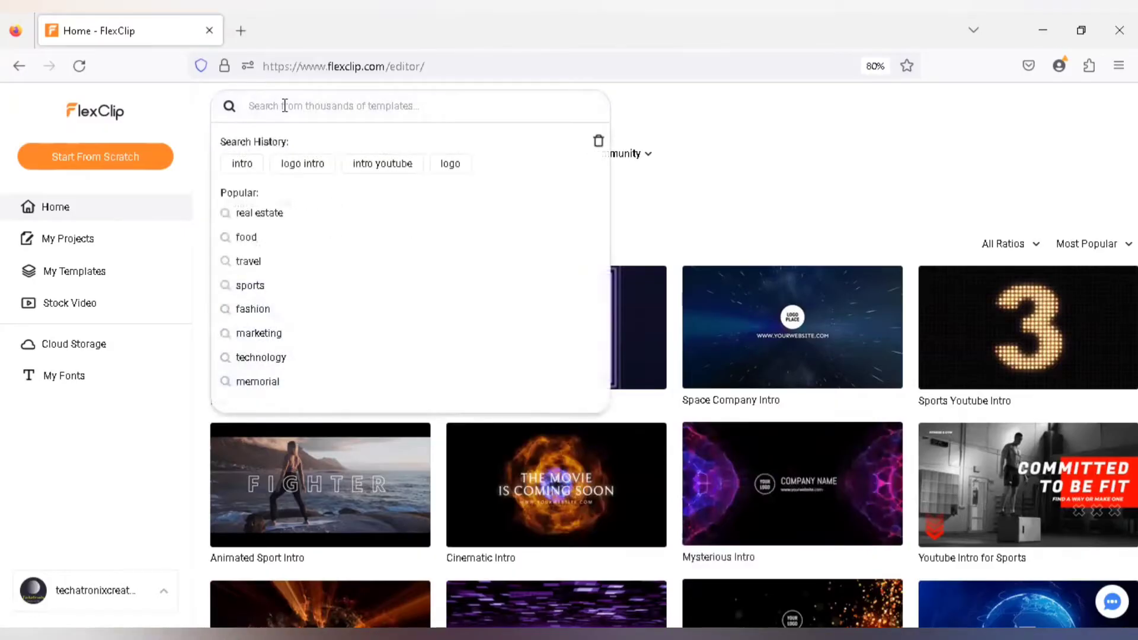
pyautogui.write('game in')
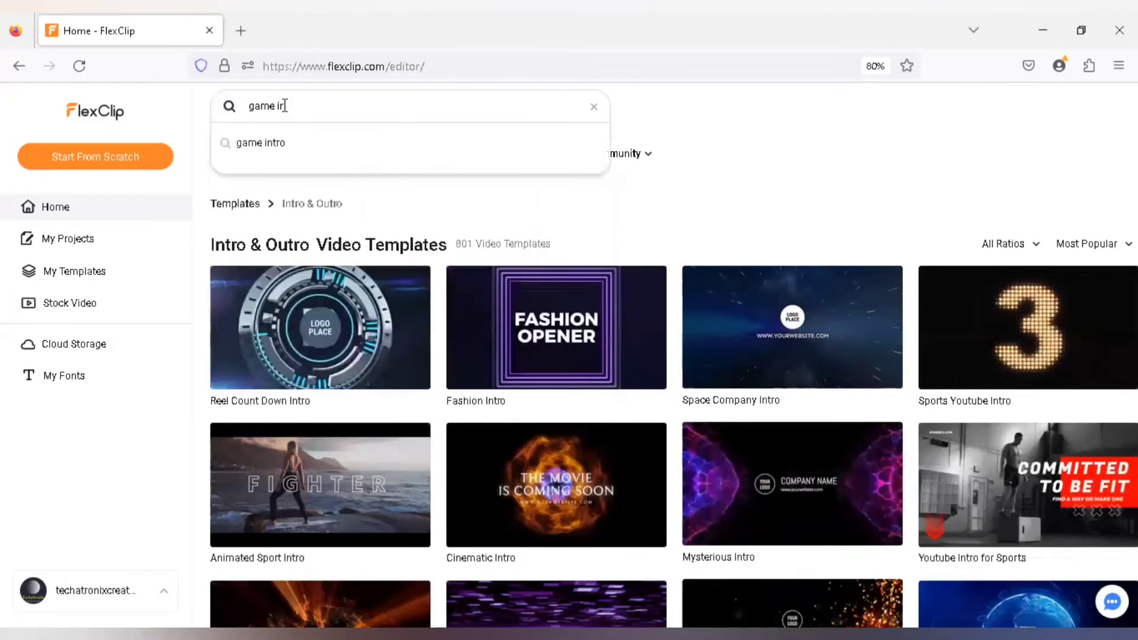
pyautogui.write('tro')
pyautogui.press('Return')
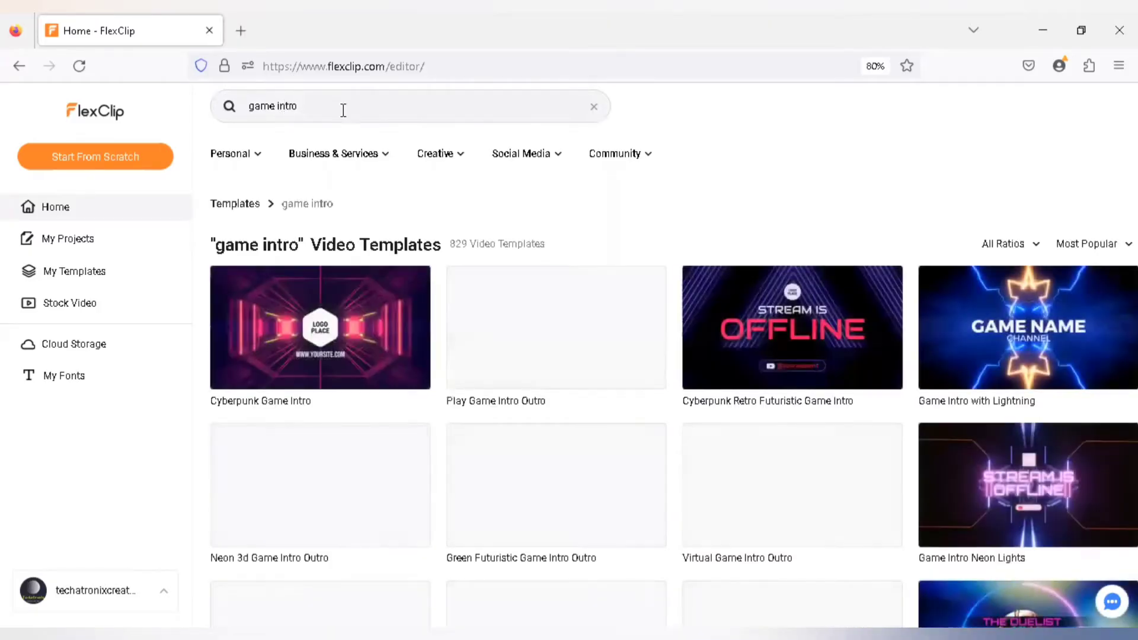
# Step: Preview the Game Intro with Lightning template and open it for customization in 16:9, dismissing the media import dialog
pyautogui.moveTo(1027, 329)
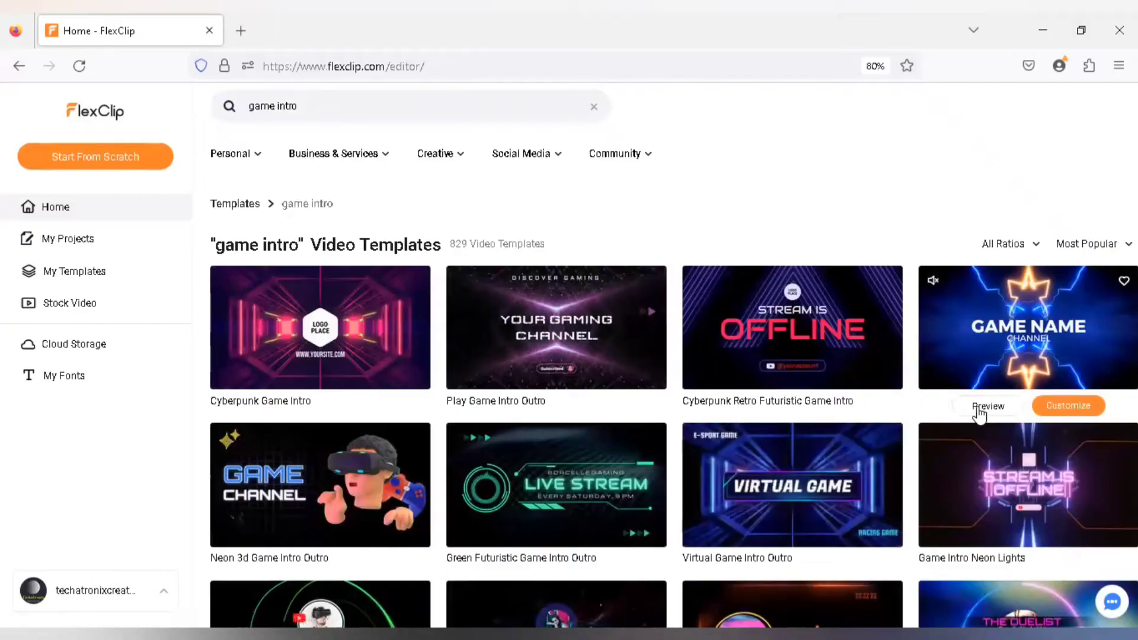
pyautogui.click(977, 407)
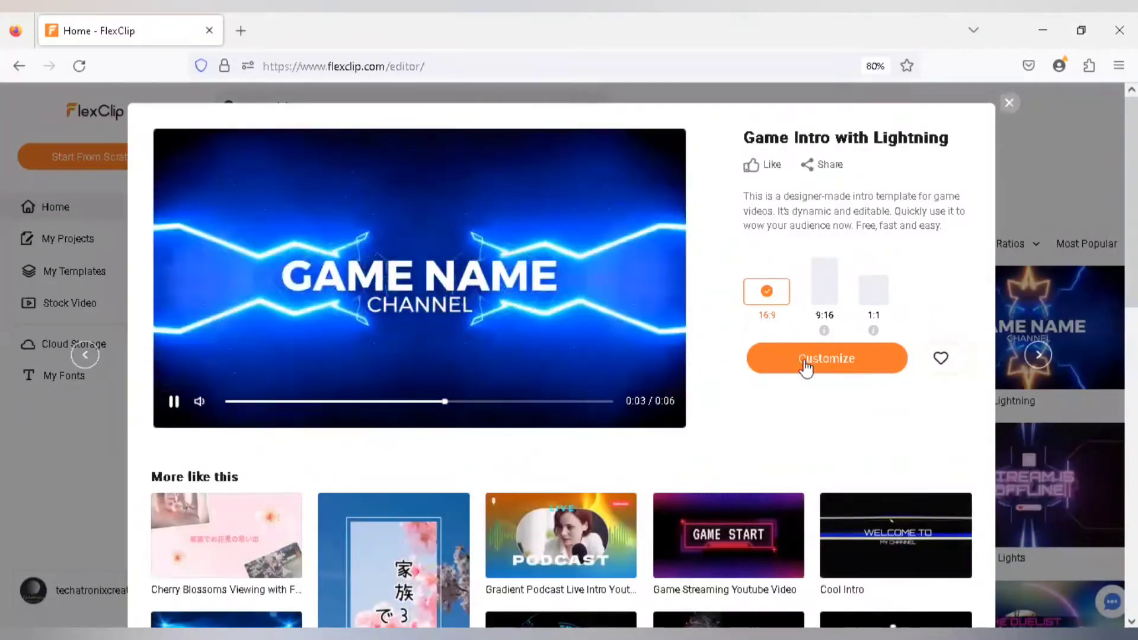
pyautogui.click(807, 368)
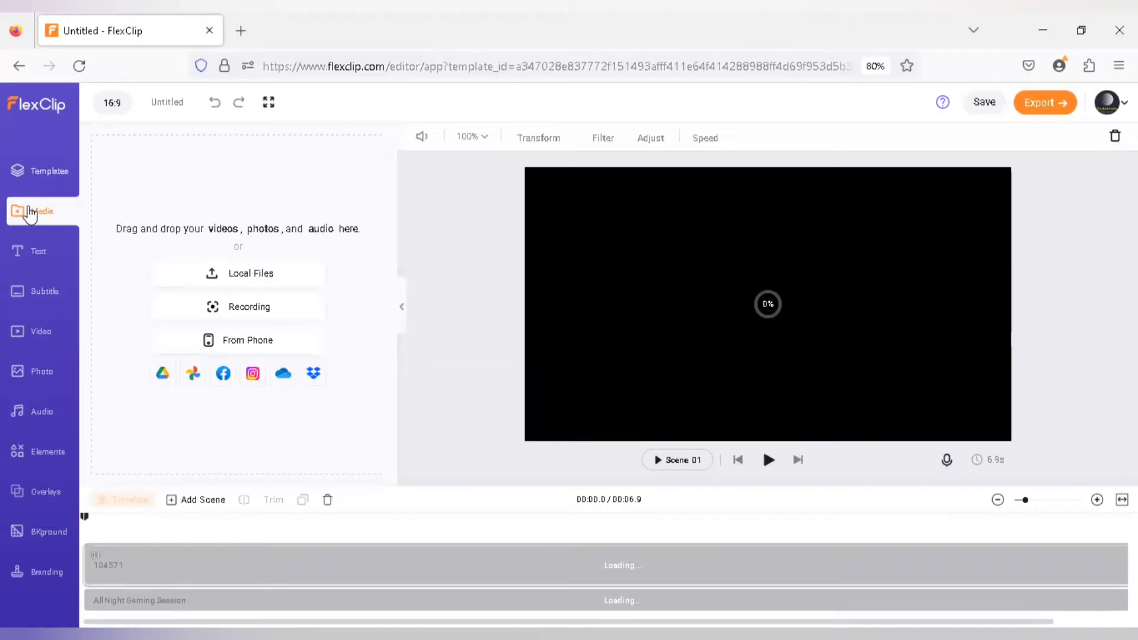
pyautogui.click(76, 224)
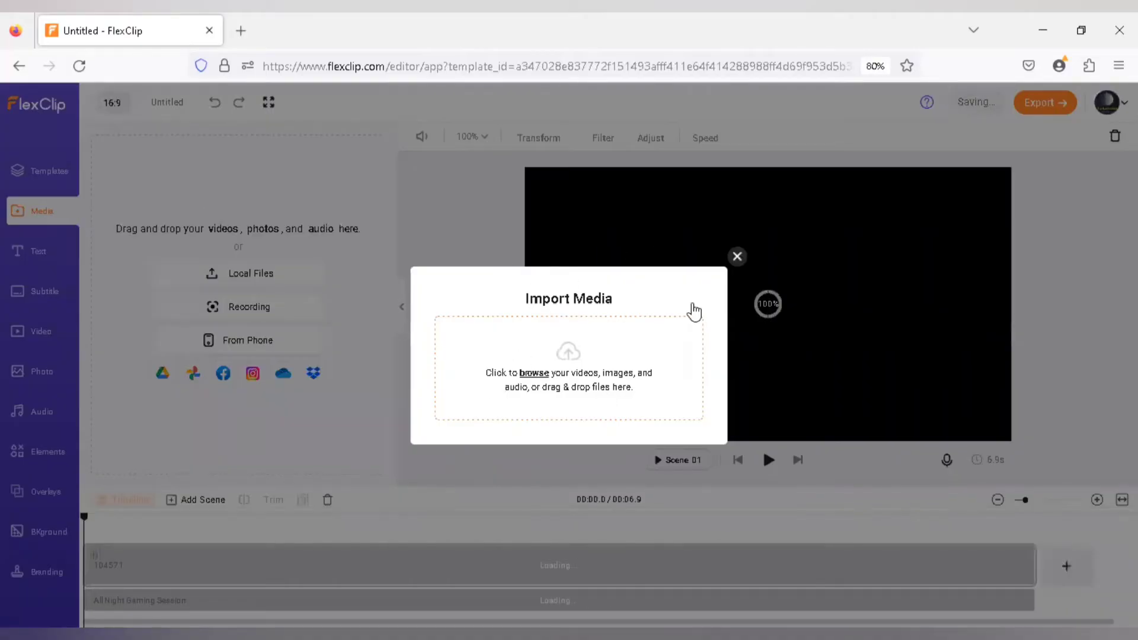
pyautogui.click(737, 256)
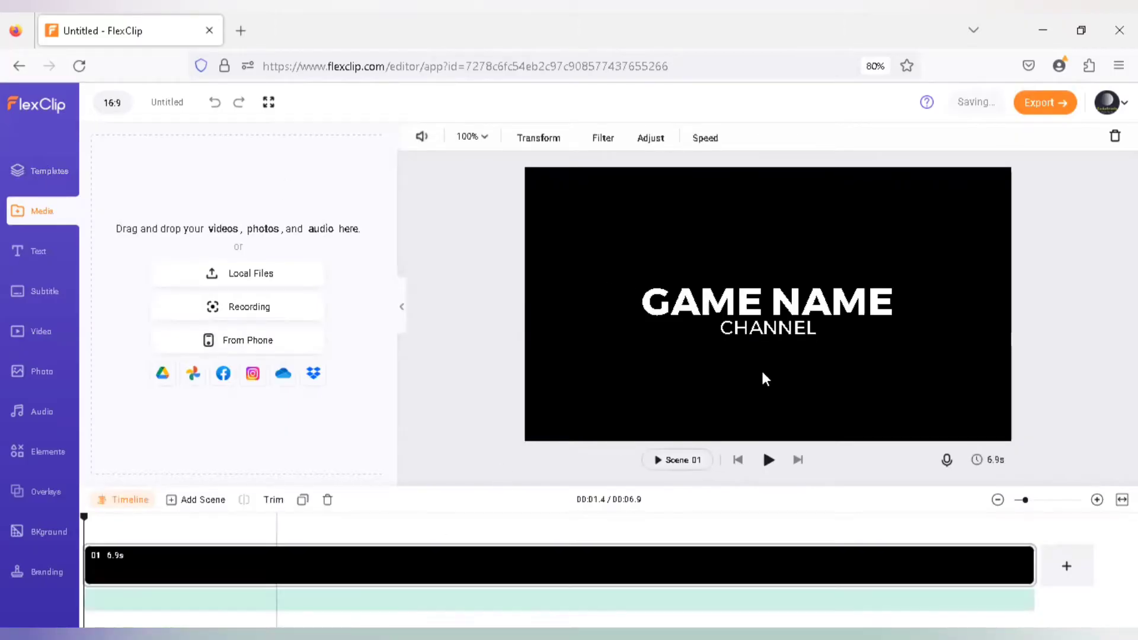
# Step: Replace the main title text "GAME NAME" with "Master Gaming"
pyautogui.click(728, 306)
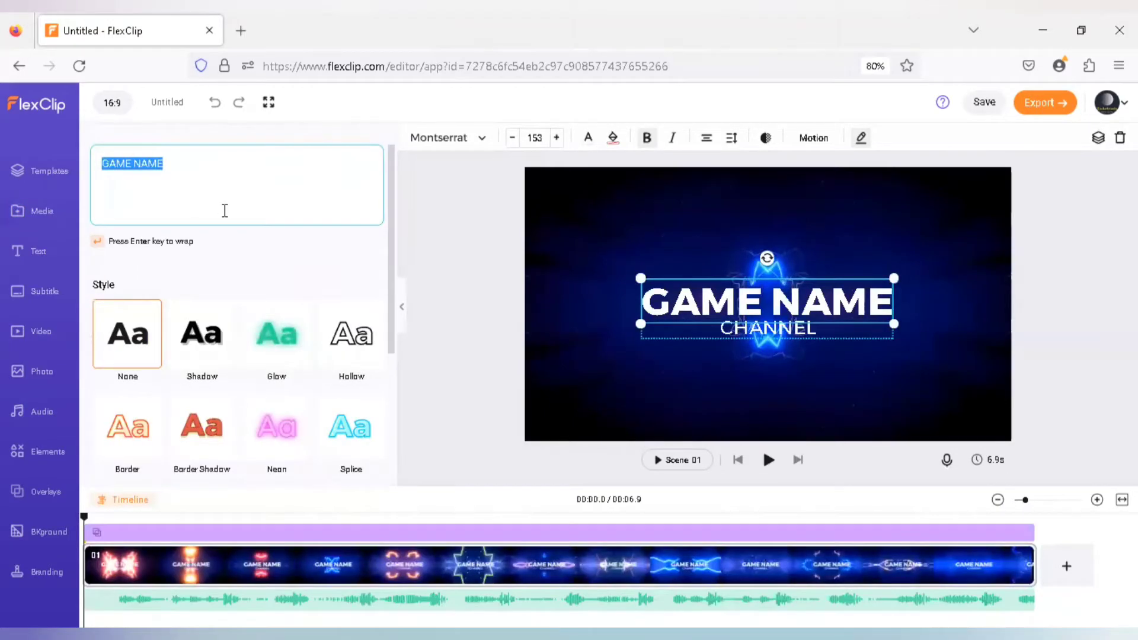
pyautogui.write('Master')
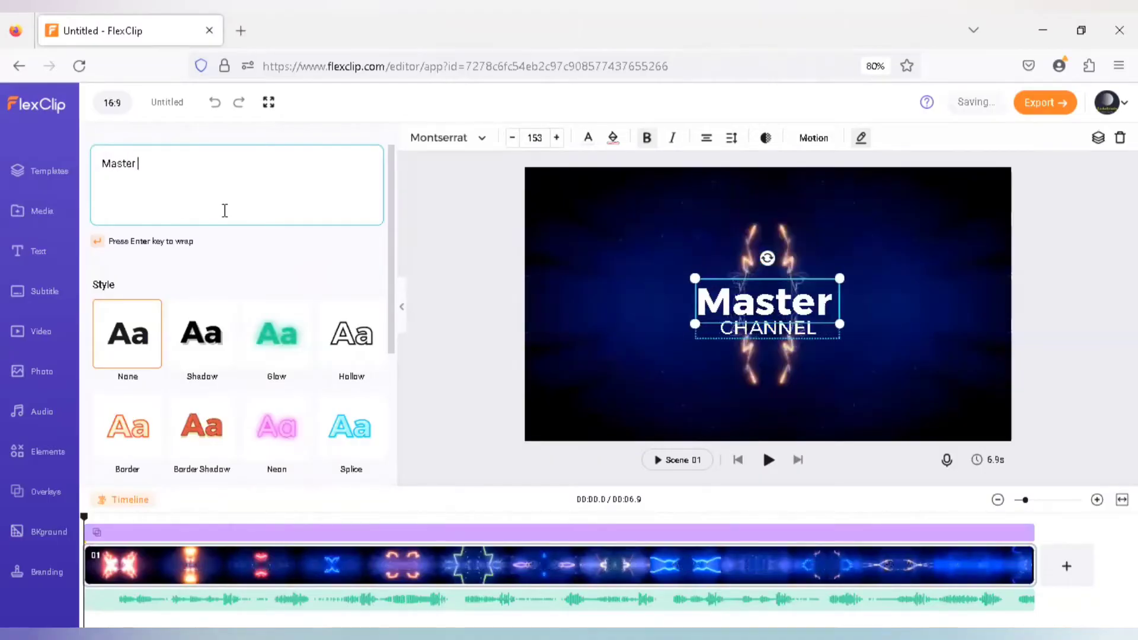
pyautogui.write(' Gaming')
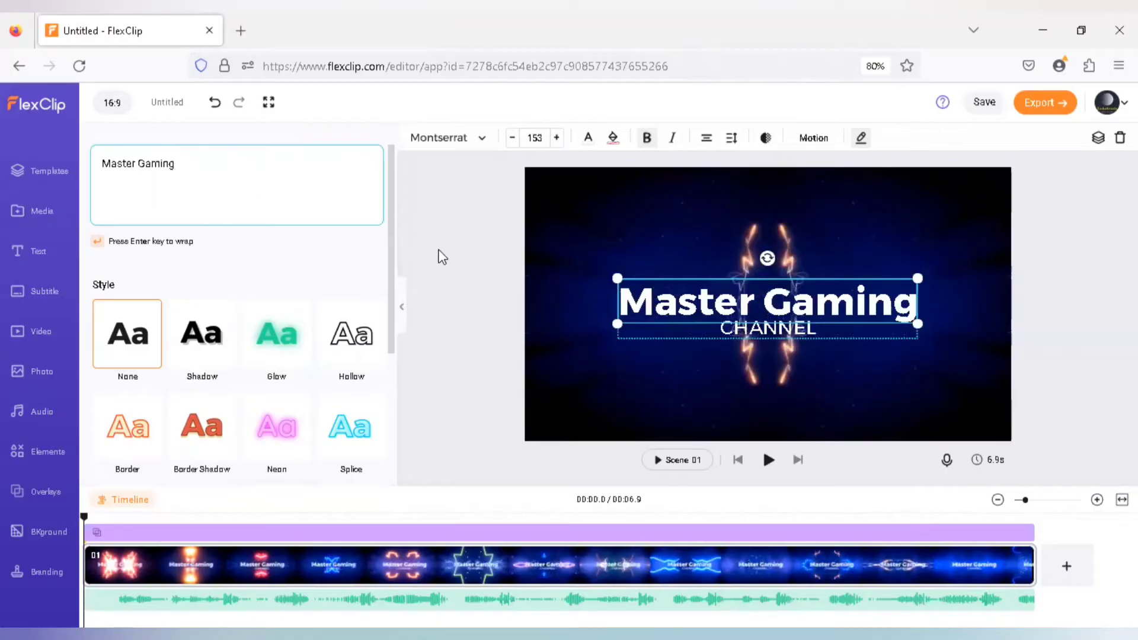
# Step: Replace the subtitle text "CHANNEL" with "Enter the World of Cups" and deselect it
pyautogui.click(753, 329)
pyautogui.click(236, 219)
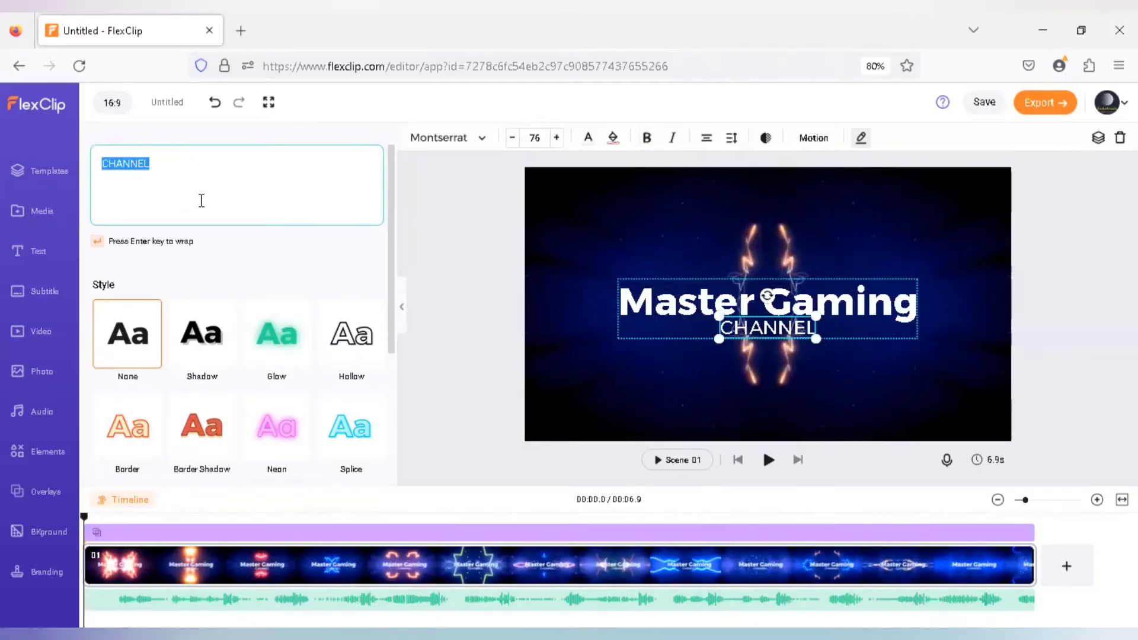
pyautogui.press('BackSpace')
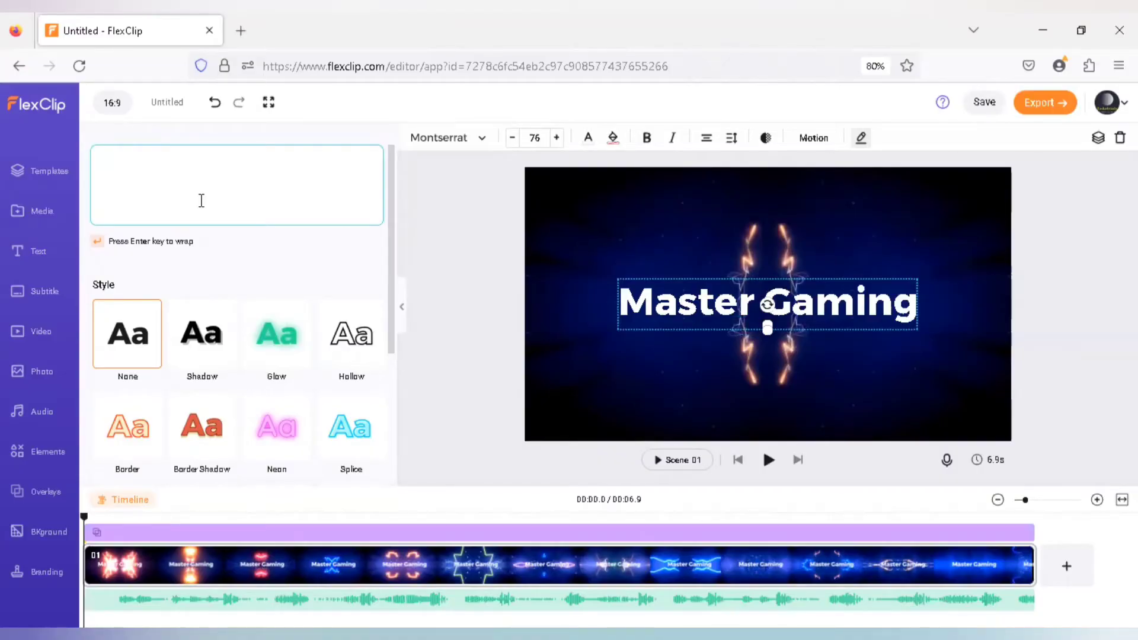
pyautogui.write('Enter ')
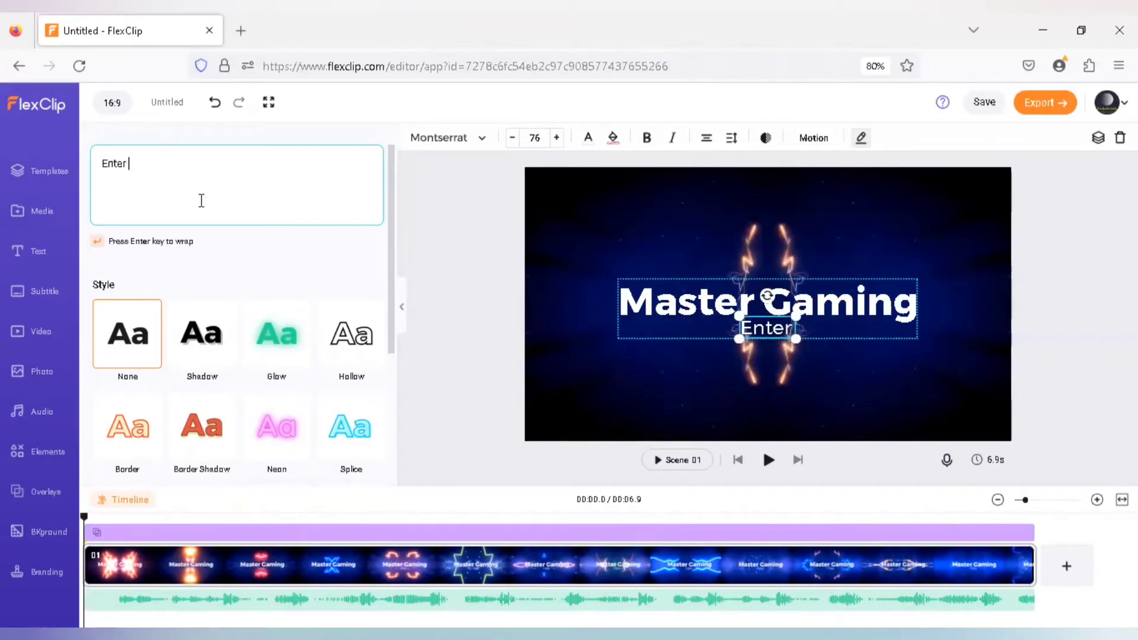
pyautogui.write('the World')
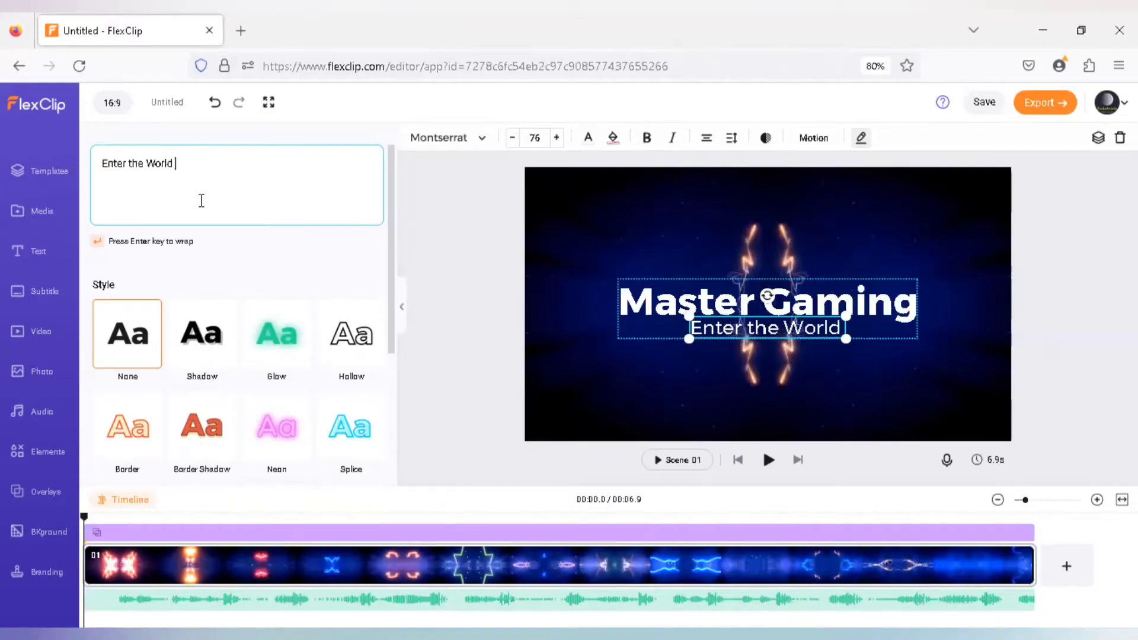
pyautogui.write(' of')
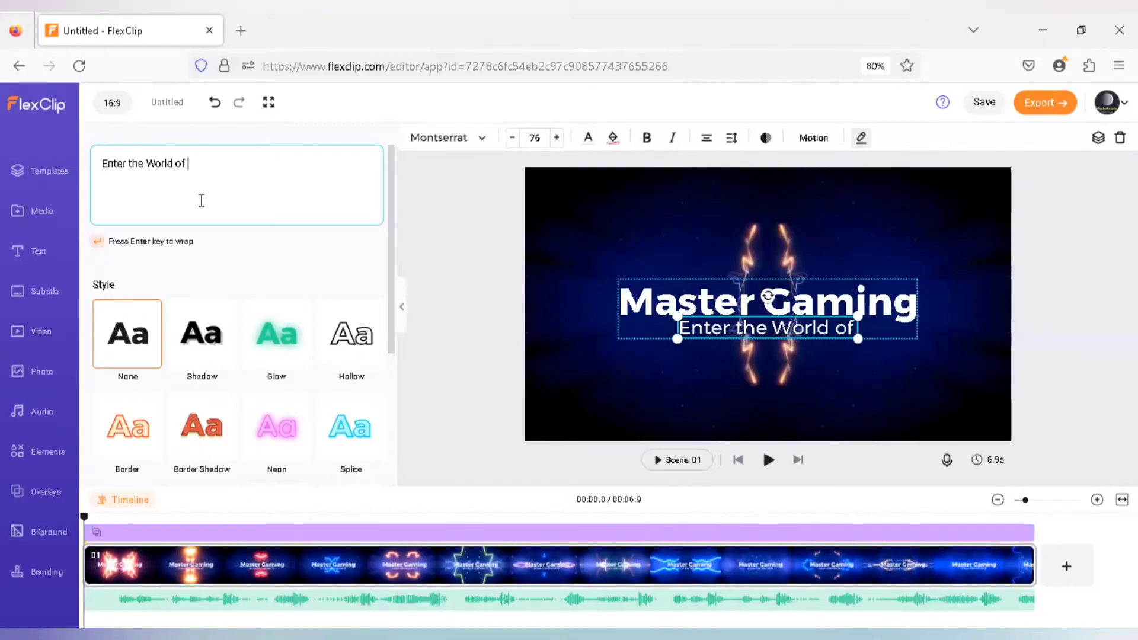
pyautogui.write(' V')
pyautogui.press('BackSpace')
pyautogui.write('Cups')
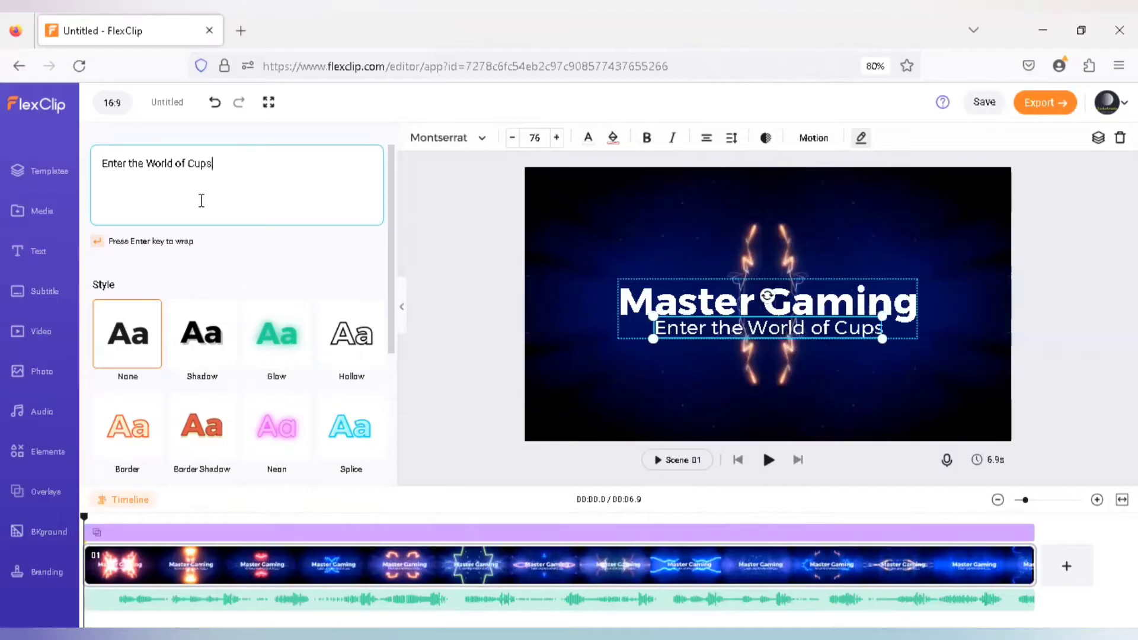
pyautogui.click(773, 275)
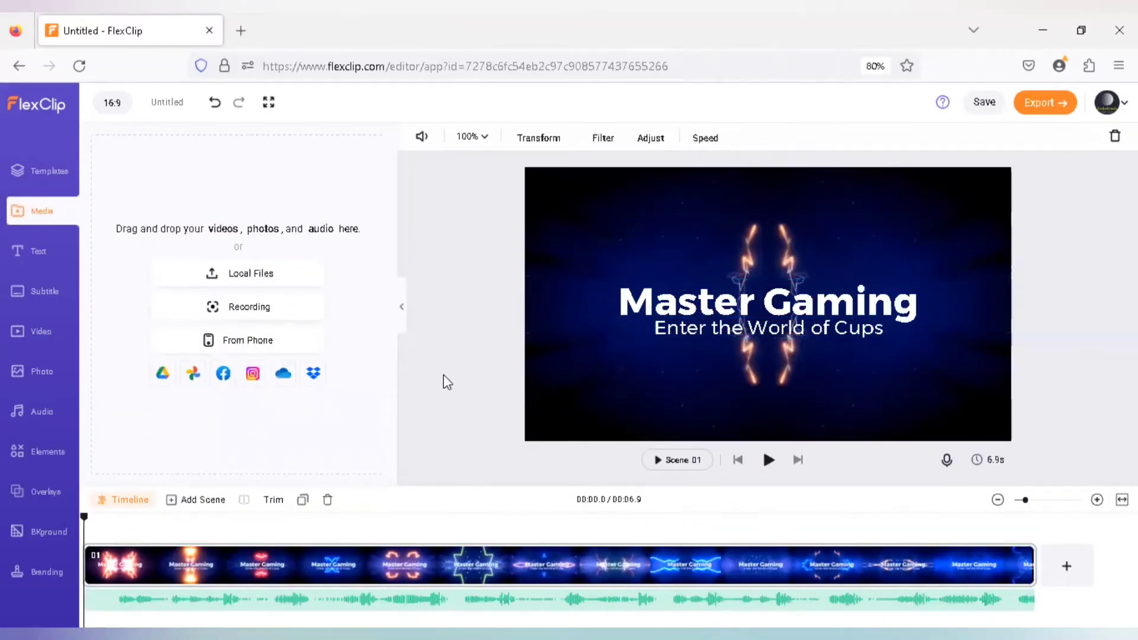
# Step: Play back the edited intro scene and look through the editor's template library
pyautogui.click(769, 460)
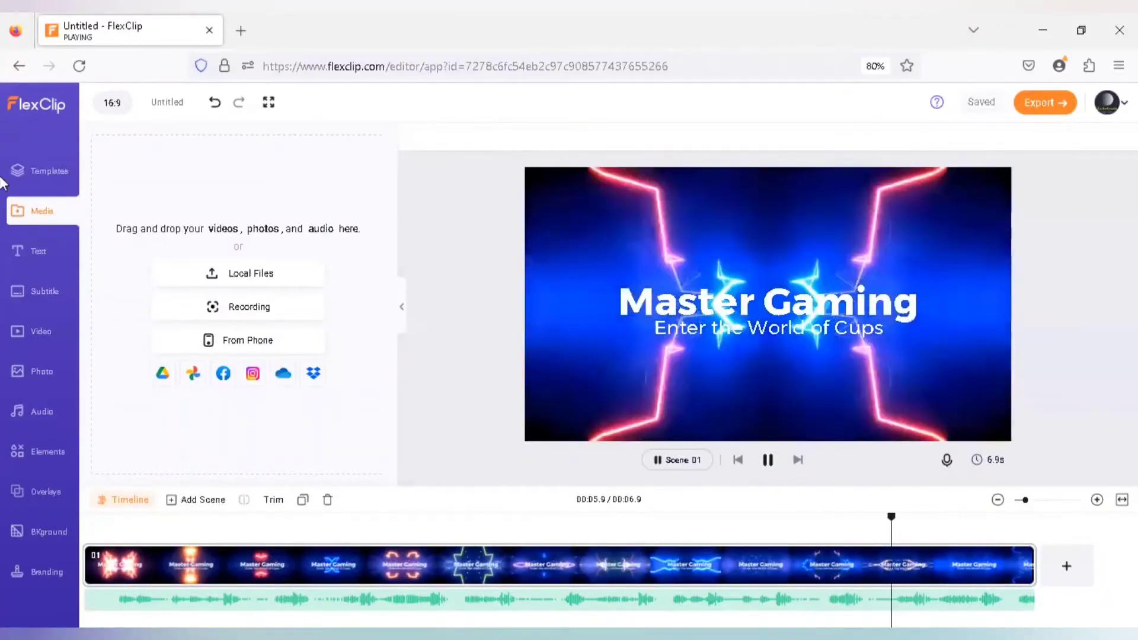
pyautogui.click(25, 173)
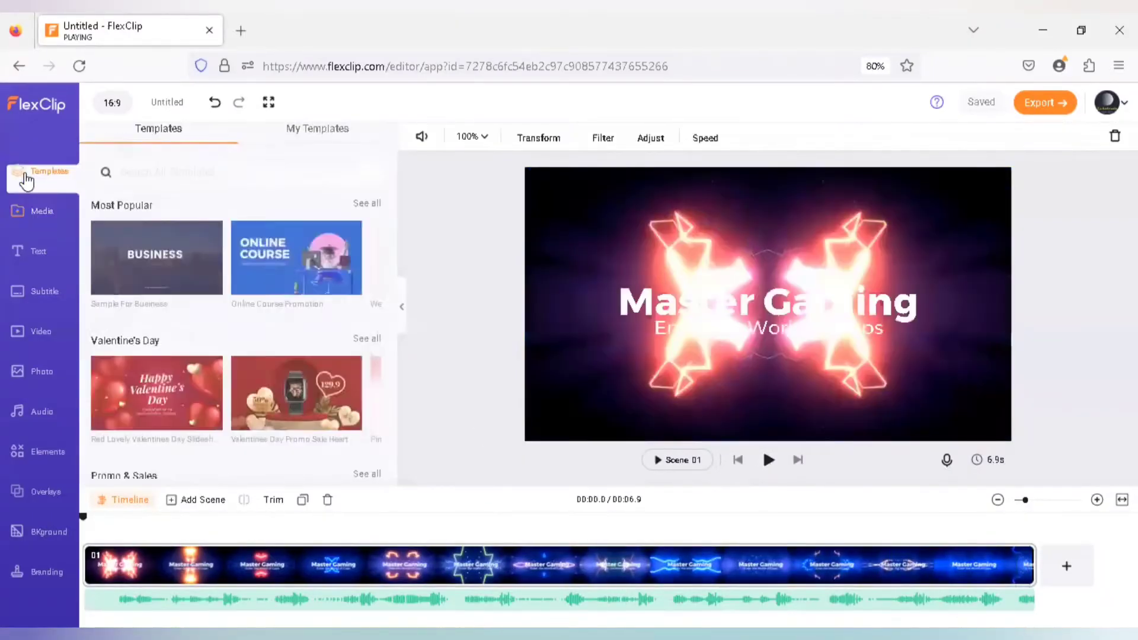
pyautogui.moveTo(298, 294)
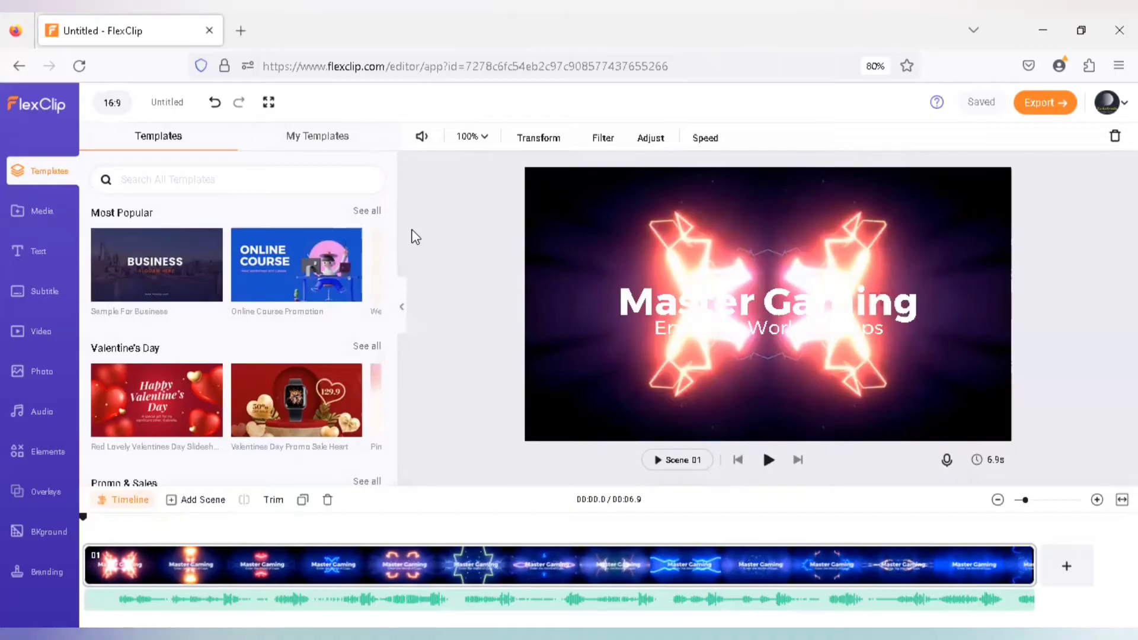
# Step: Add the "Creative Design" modern title to the intro scene
pyautogui.click(36, 252)
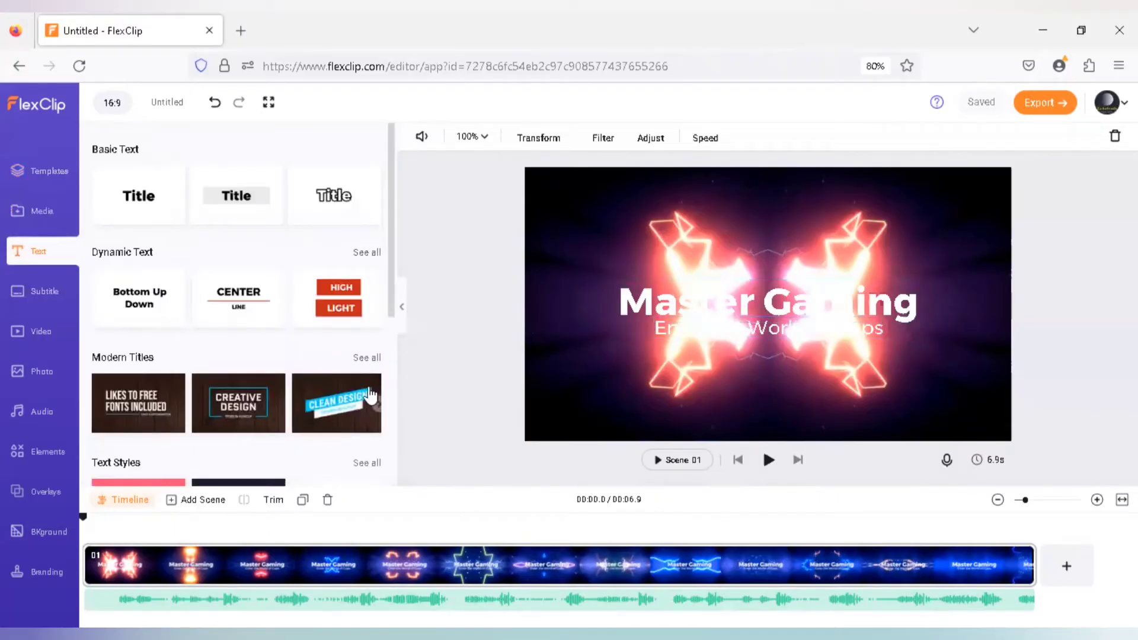
pyautogui.click(230, 408)
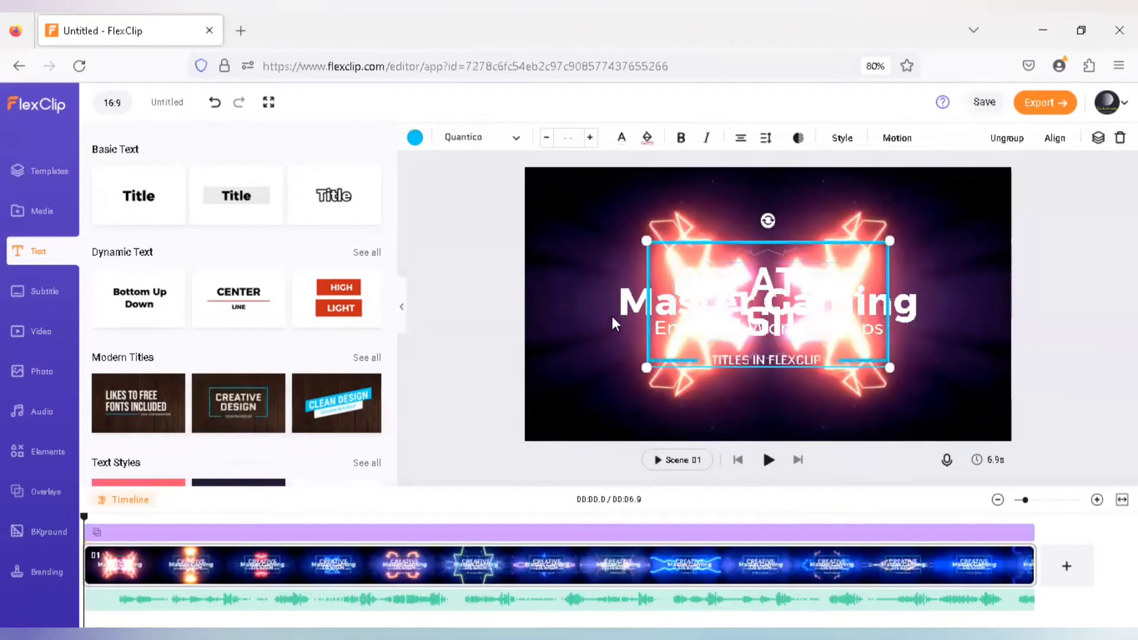
# Step: Delete all the overlapping text from the intro scene and add the "Creative Design" modern title again
pyautogui.click(685, 309)
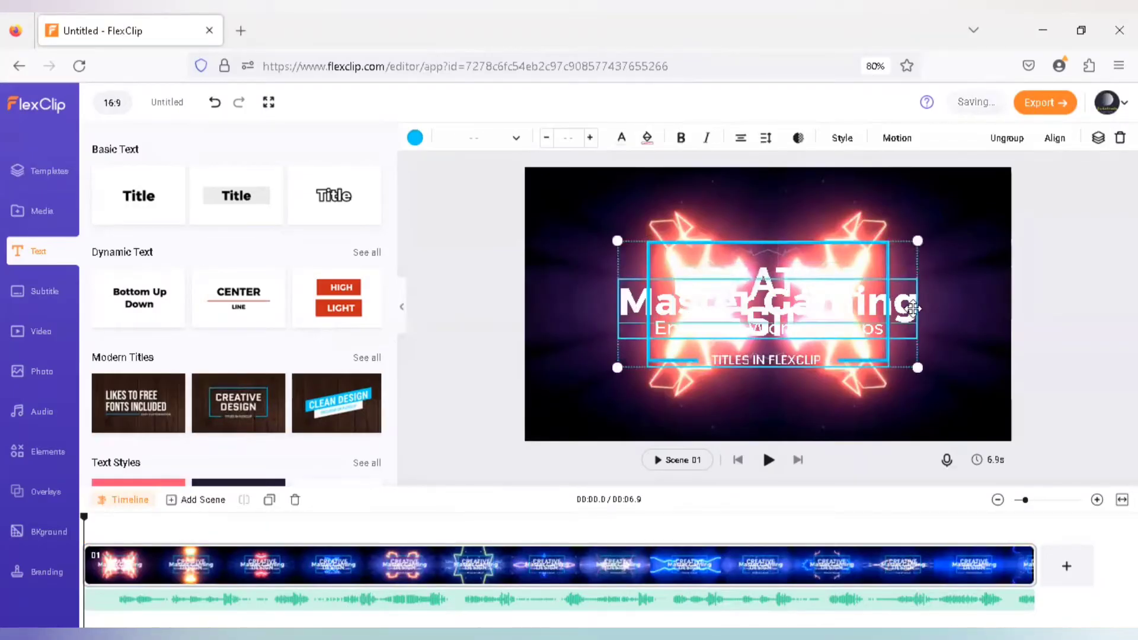
pyautogui.press('Delete')
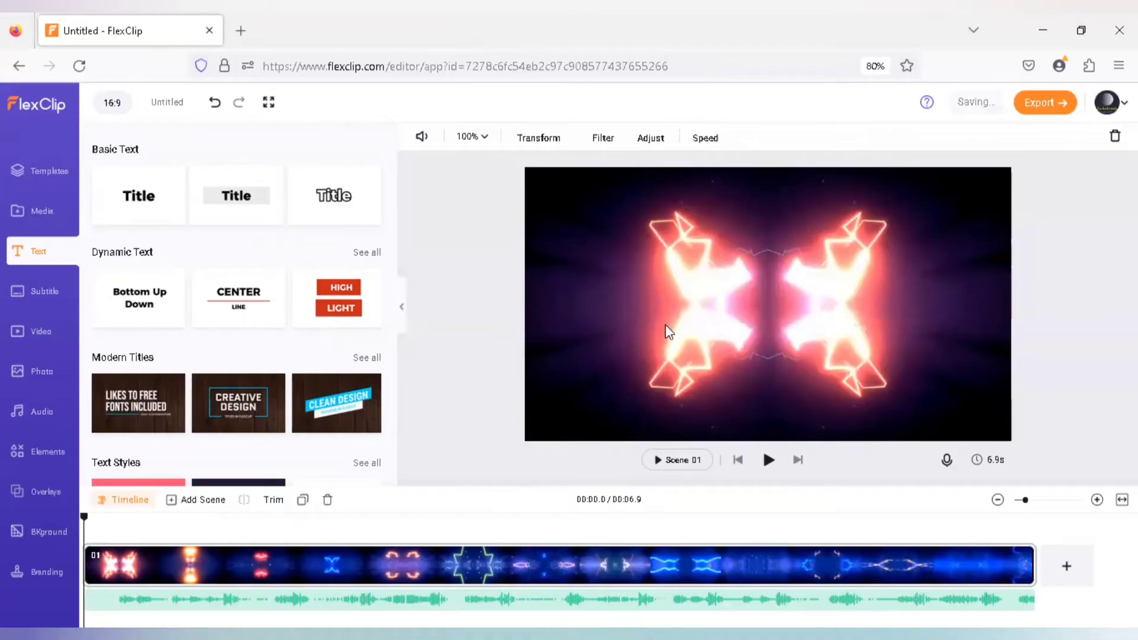
pyautogui.click(249, 412)
# Step: Replace the "CREATIVE DESIGN" title text with "Master Gaming" split over two lines
pyautogui.doubleClick(709, 291)
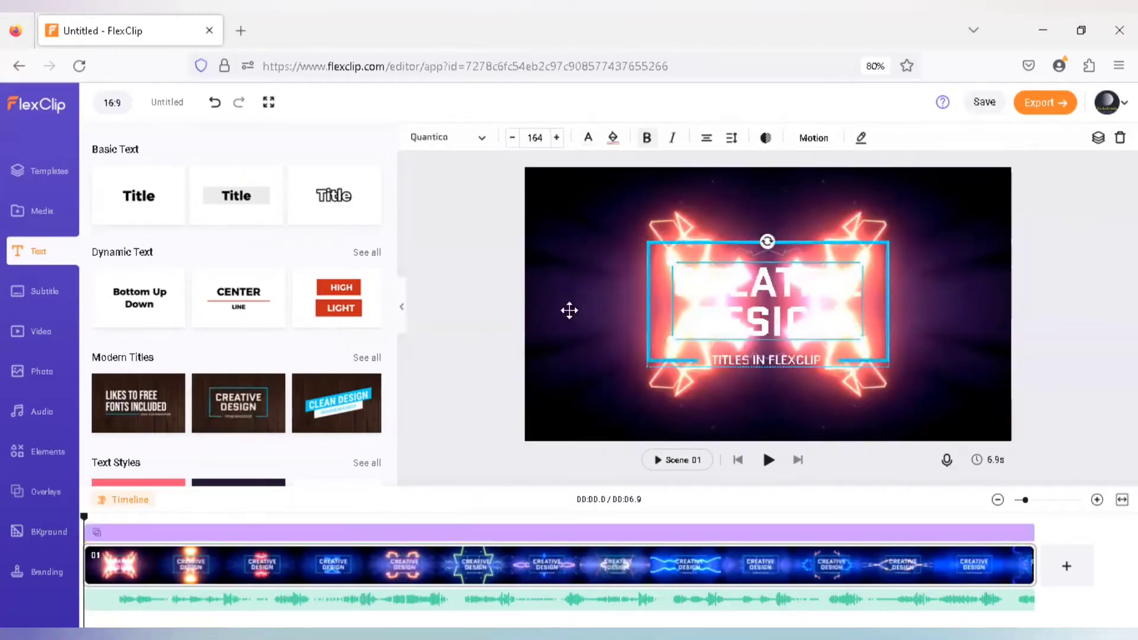
pyautogui.press('BackSpace')
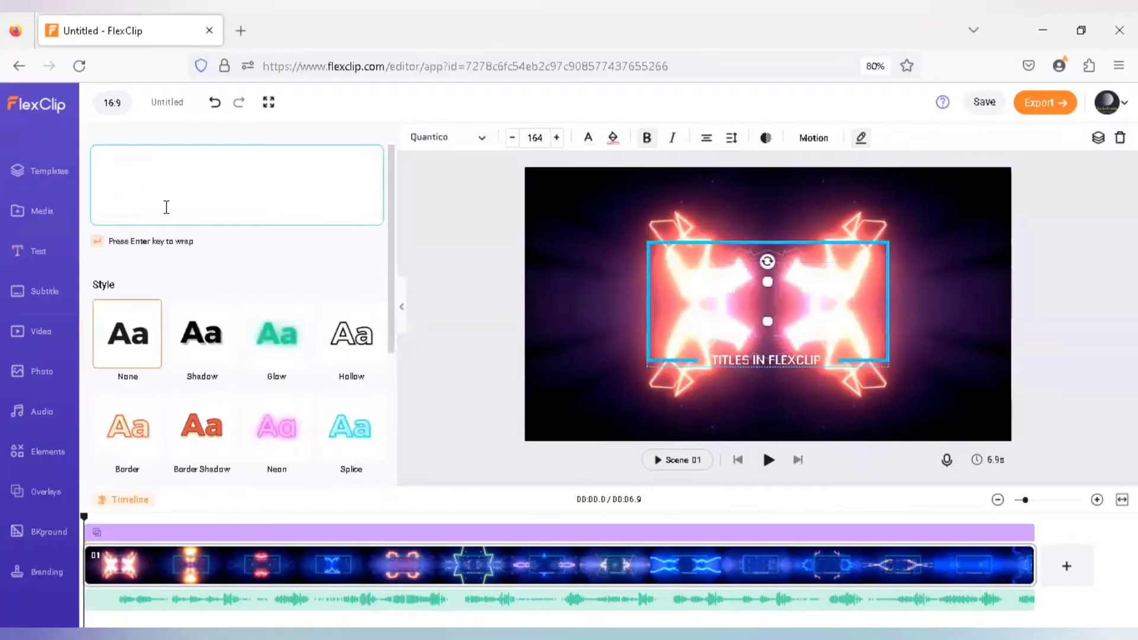
pyautogui.write('Master')
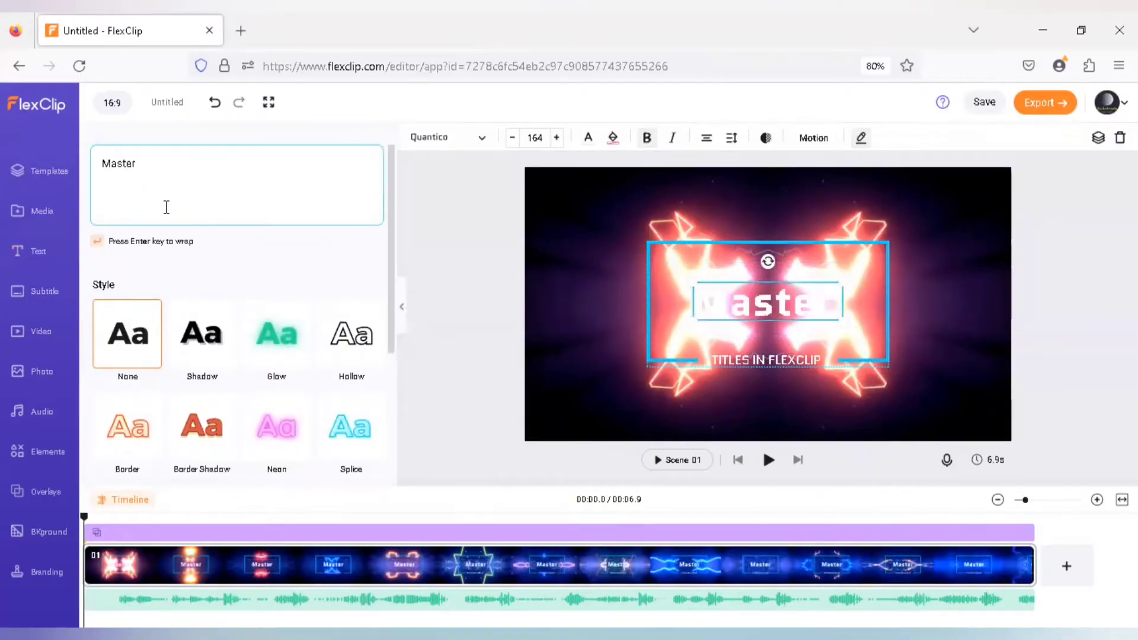
pyautogui.press('Return')
pyautogui.write('Gaming')
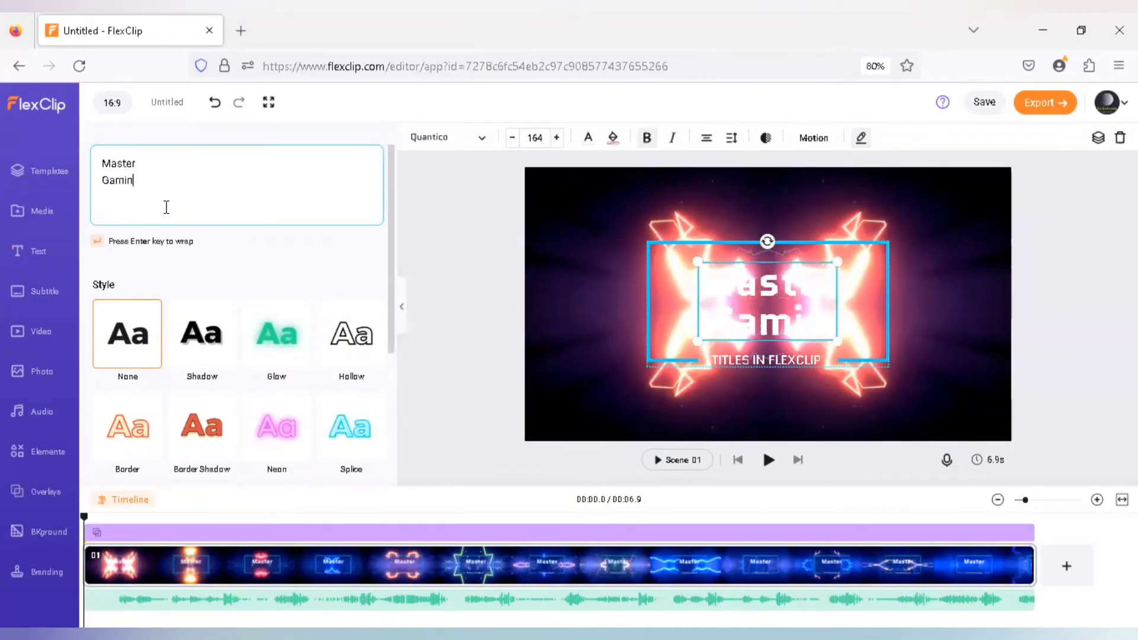
# Step: Try the Border and Glow styles on the "Master Gaming" title and apply the Border Shadow style
pyautogui.click(140, 446)
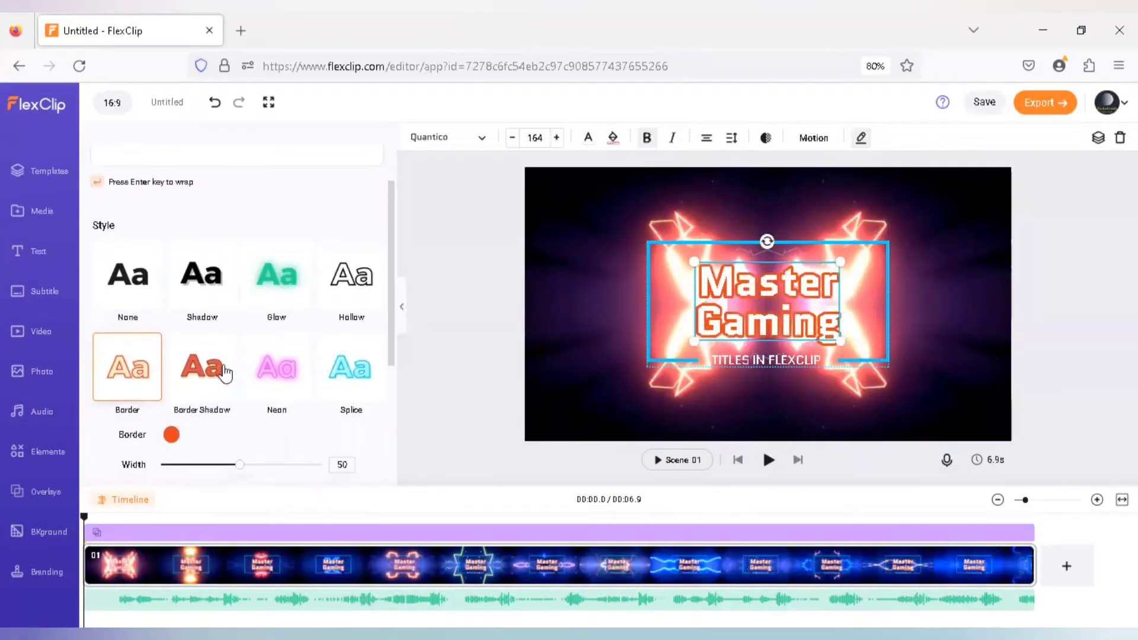
pyautogui.click(270, 293)
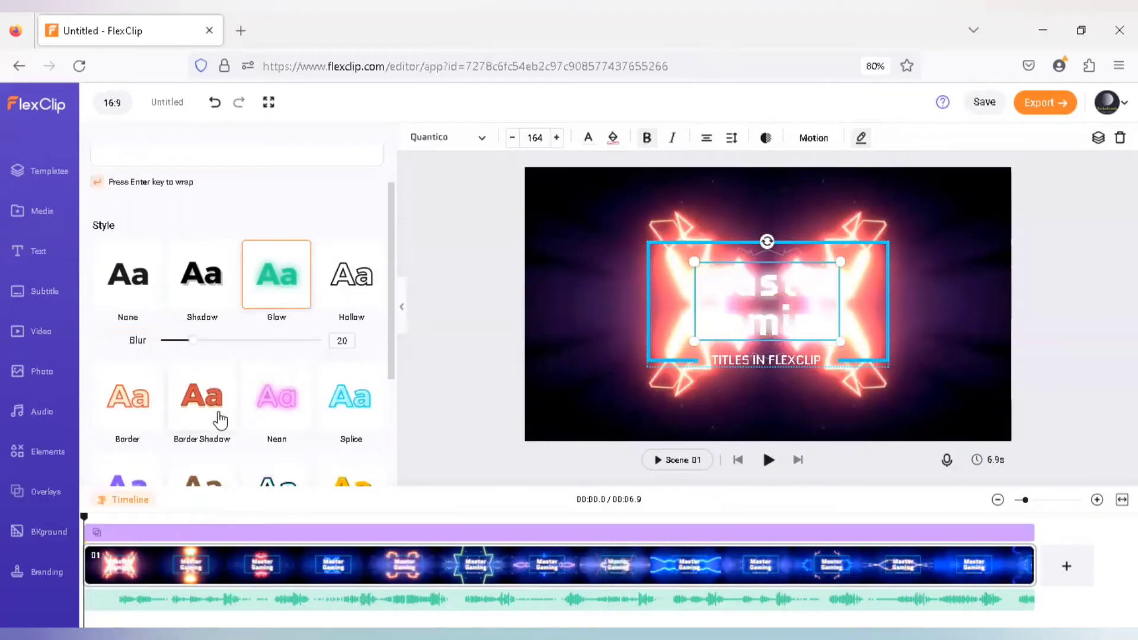
pyautogui.click(220, 419)
pyautogui.scroll(-2, 225, 418)
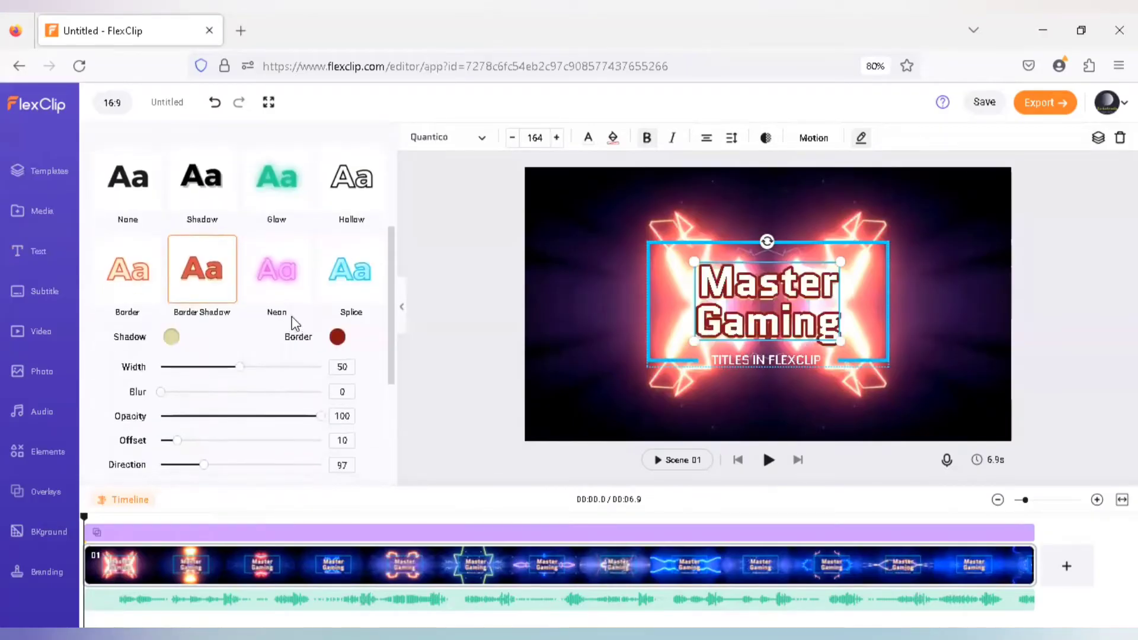
pyautogui.click(468, 321)
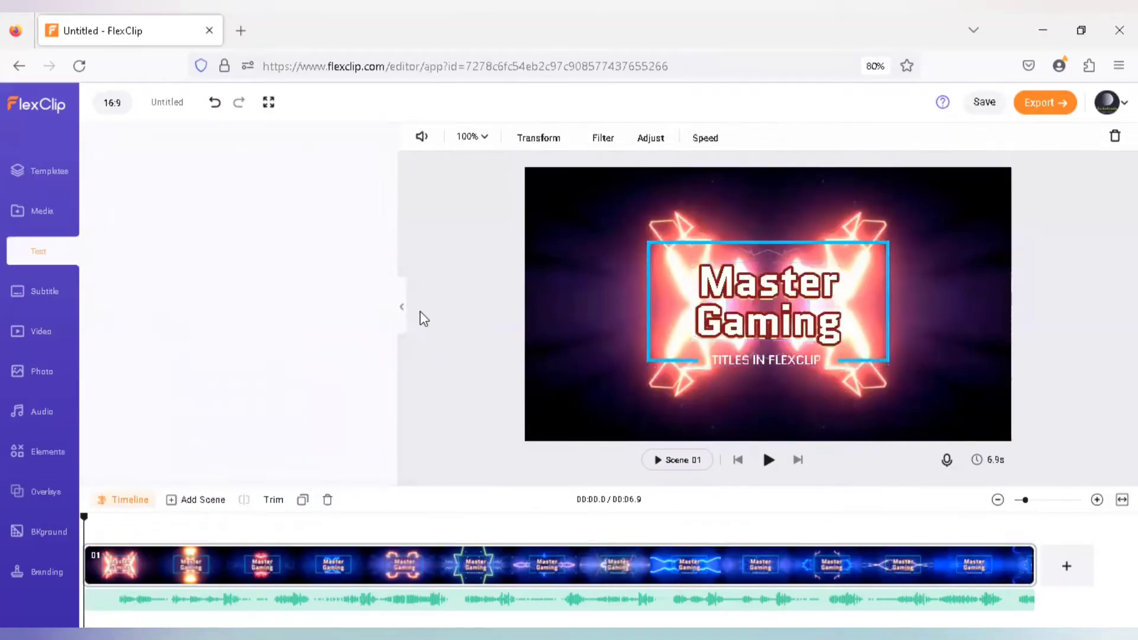
# Step: Delete the "TITLES IN FLEXCLIP" subtitle below the title and play back the scene
pyautogui.click(750, 360)
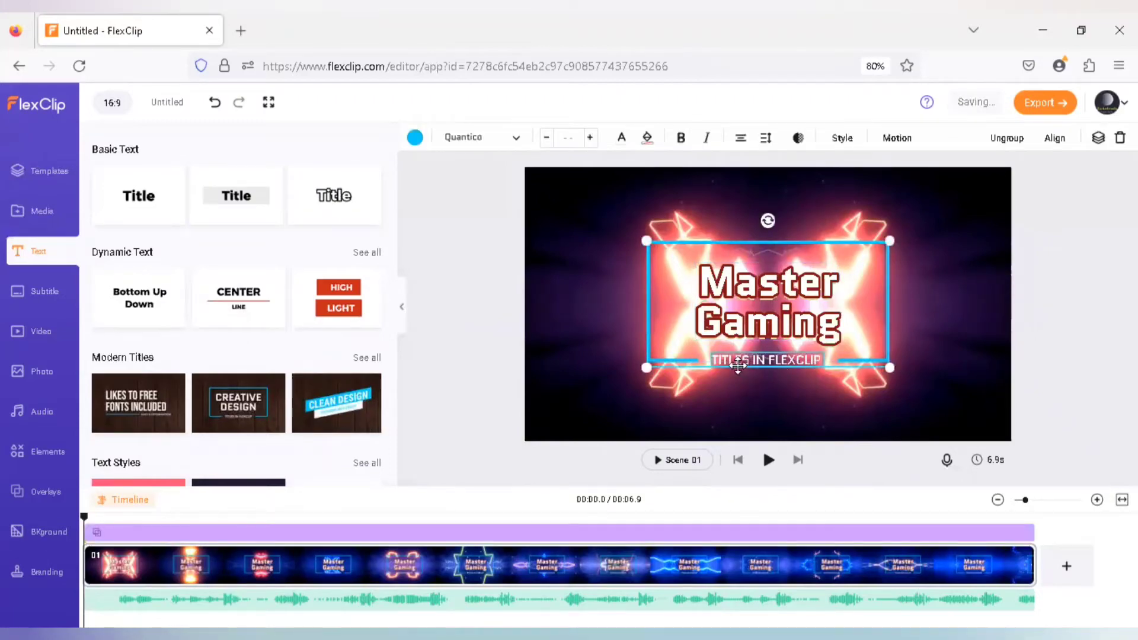
pyautogui.click(735, 361)
pyautogui.press('Delete')
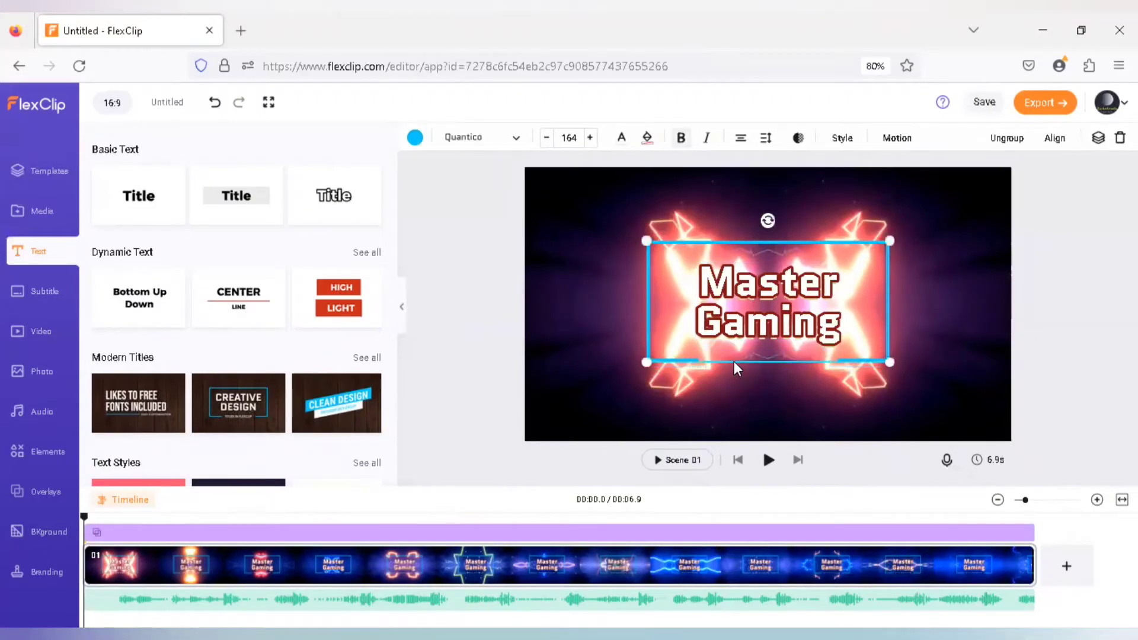
pyautogui.click(593, 354)
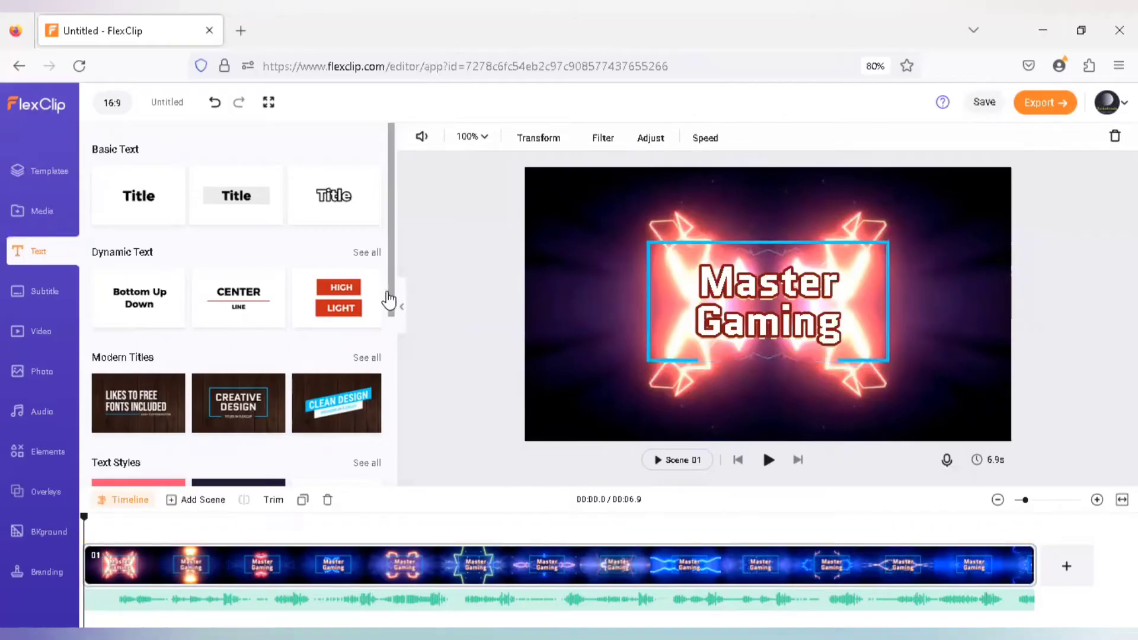
pyautogui.click(766, 462)
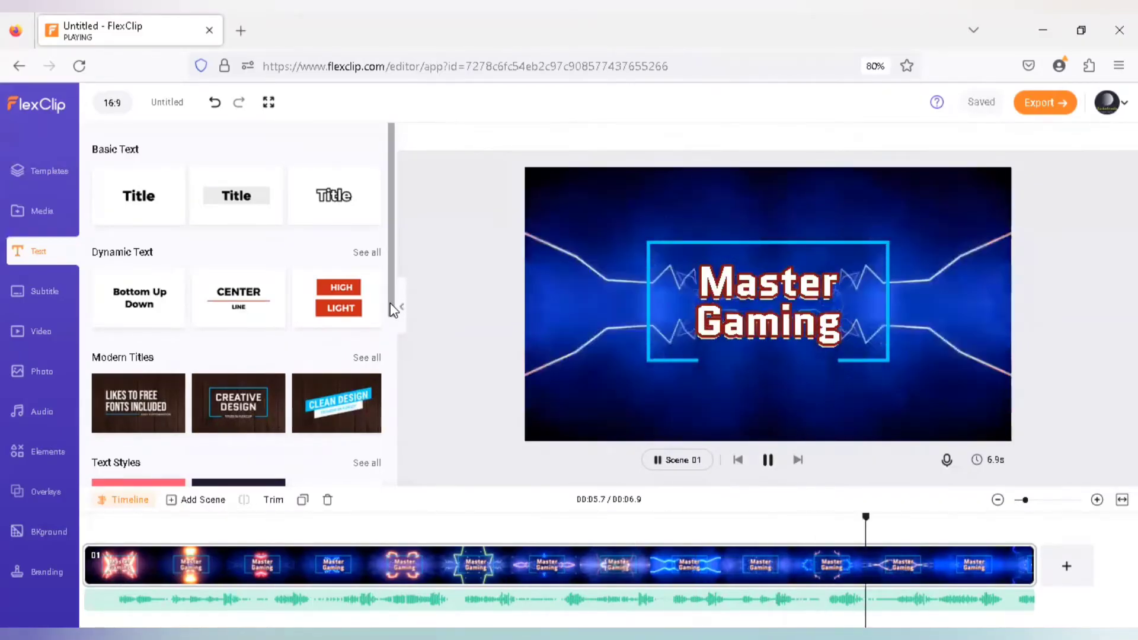
# Step: Add the "Minimal Design" modern title to the scene and delete the blue-framed "Master Gaming" title
pyautogui.moveTo(392, 309); pyautogui.dragTo(392, 393)
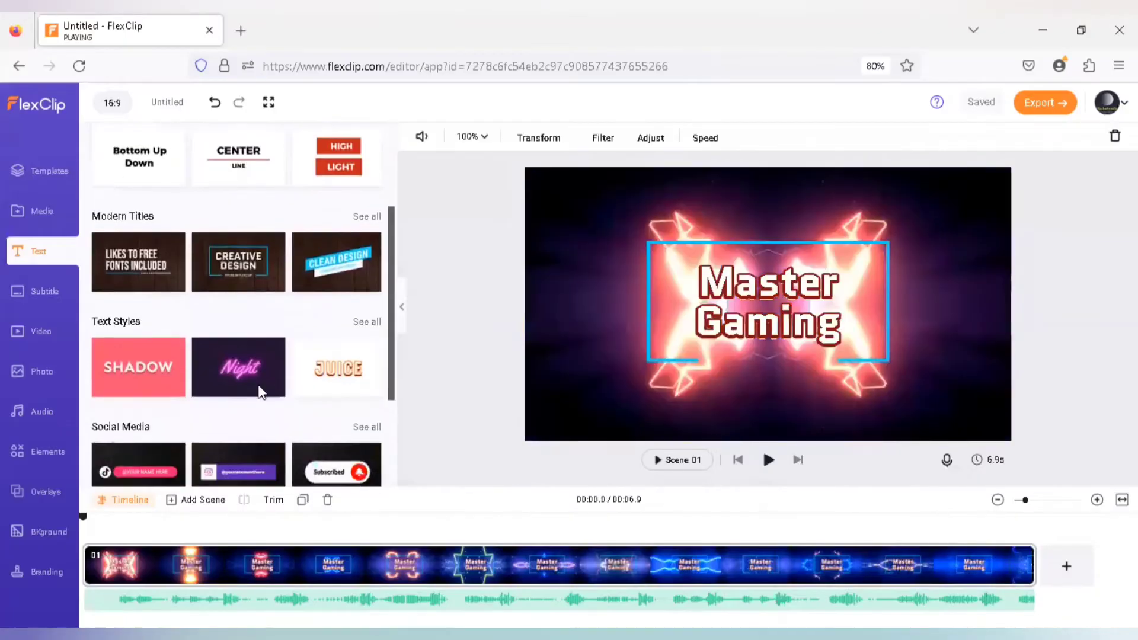
pyautogui.scroll(-1, 262, 393)
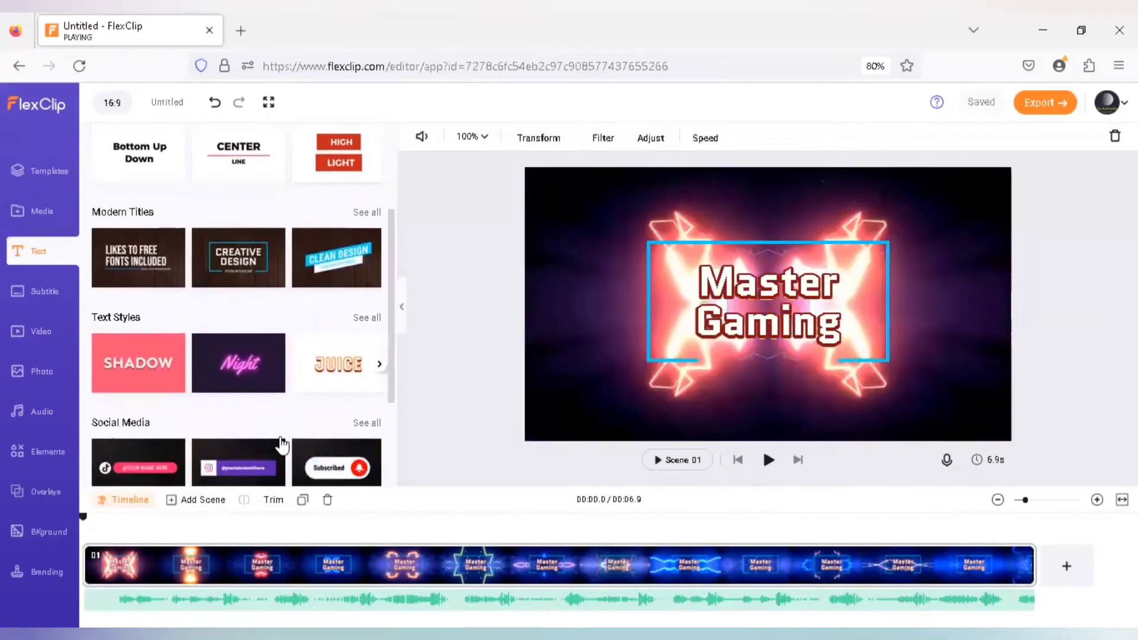
pyautogui.click(378, 261)
pyautogui.click(378, 261)
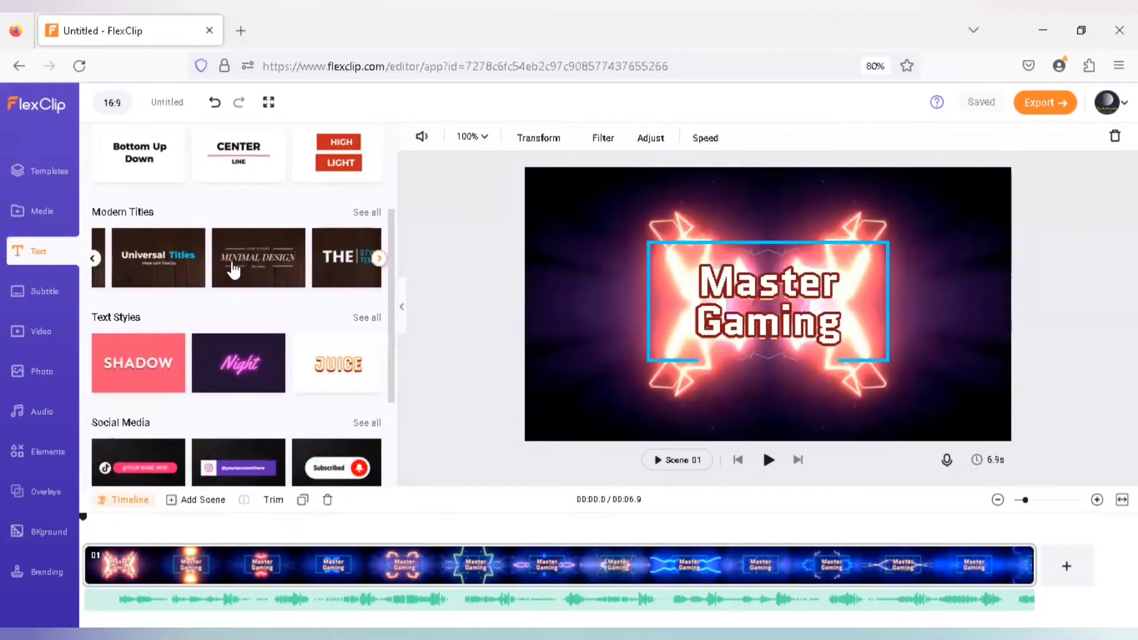
pyautogui.moveTo(235, 270)
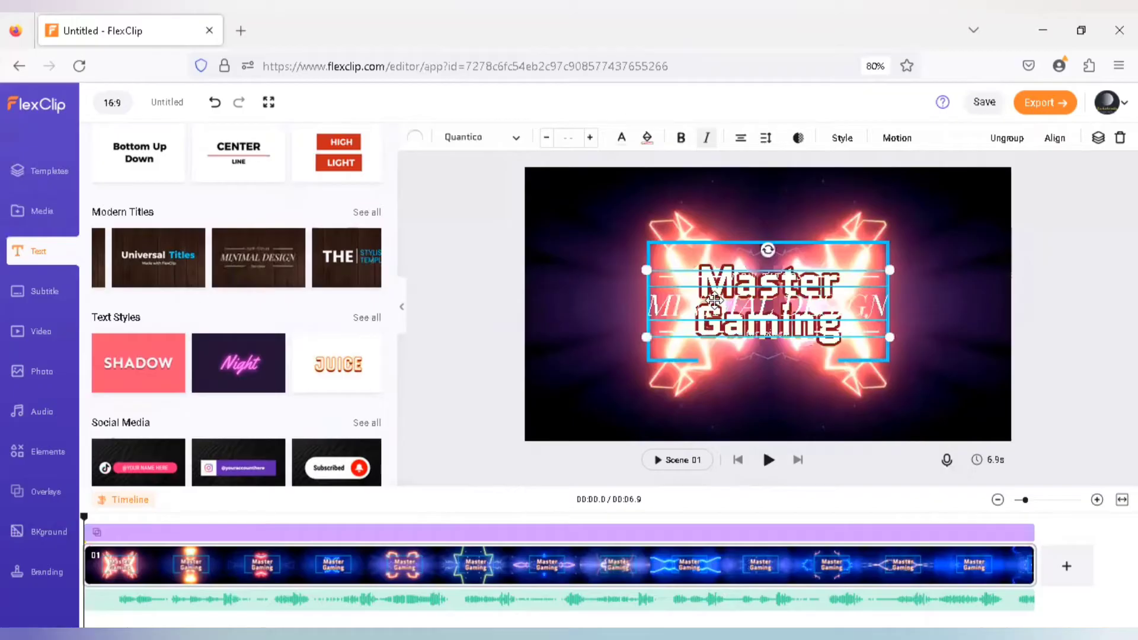
pyautogui.click(786, 261)
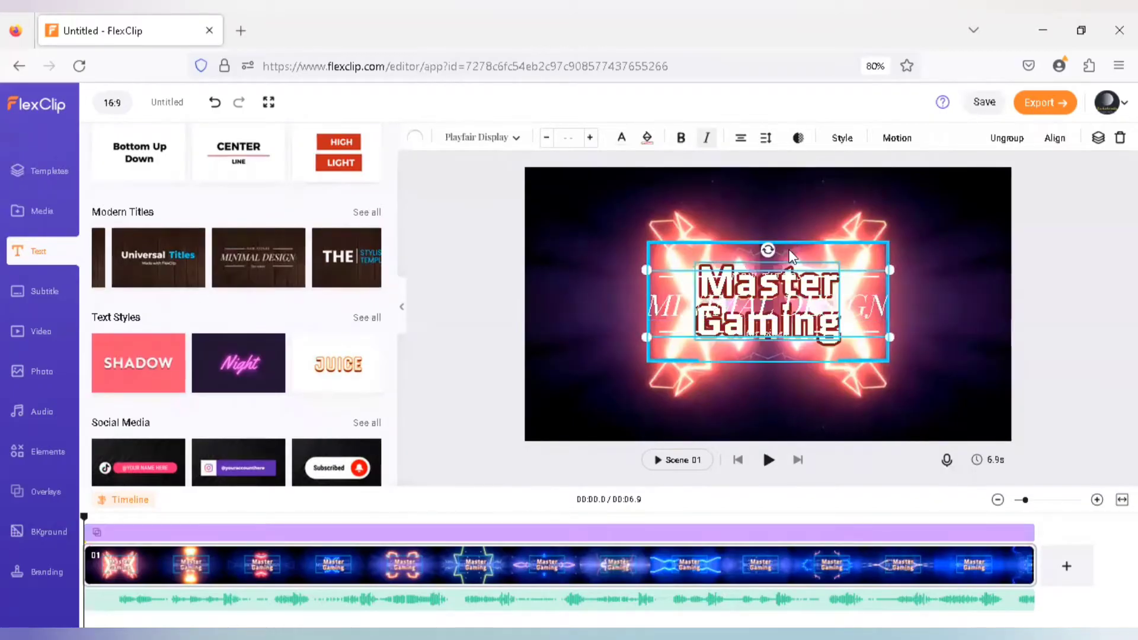
pyautogui.press('Delete')
# Step: Replace the main line "MINIMAL DESIGN" of the new title with "Master Gaming"
pyautogui.click(739, 317)
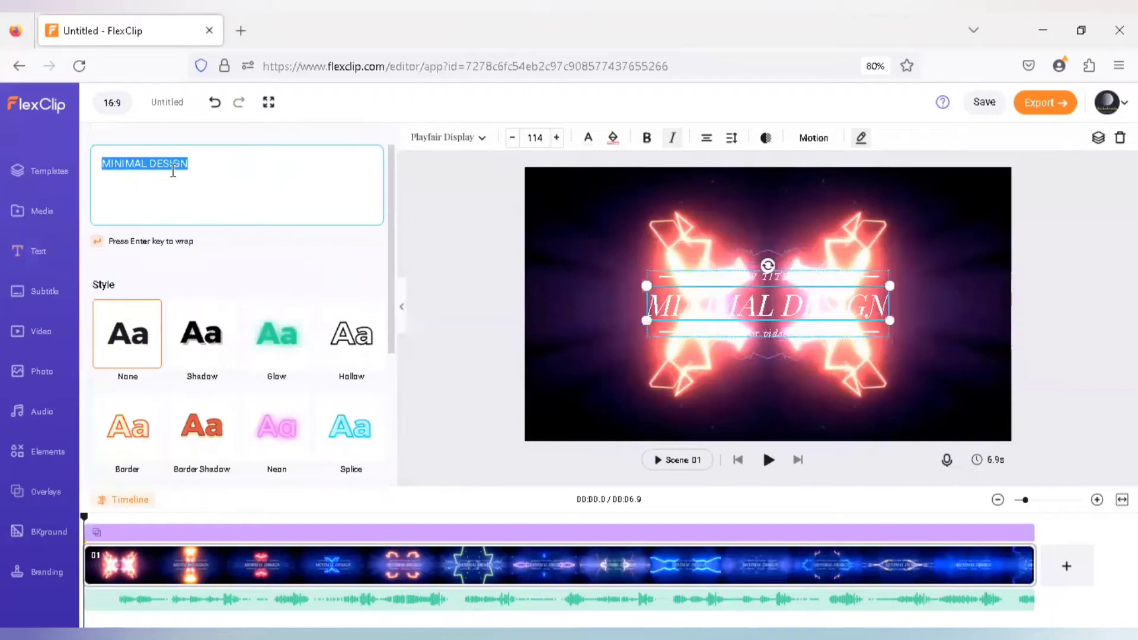
pyautogui.write('Master Ga')
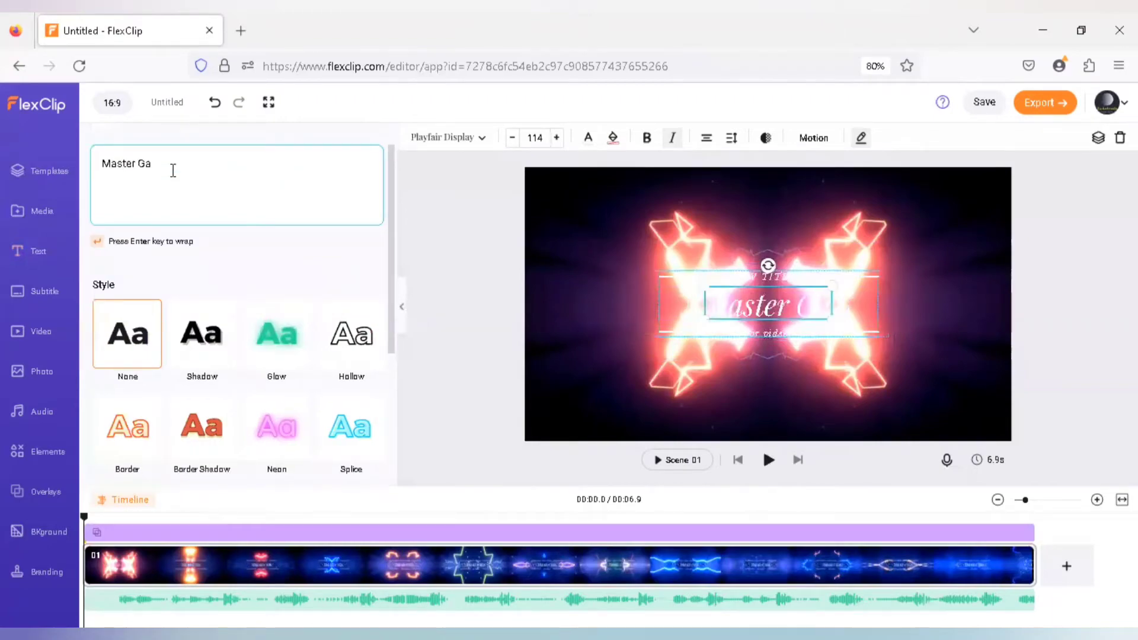
pyautogui.write('ming')
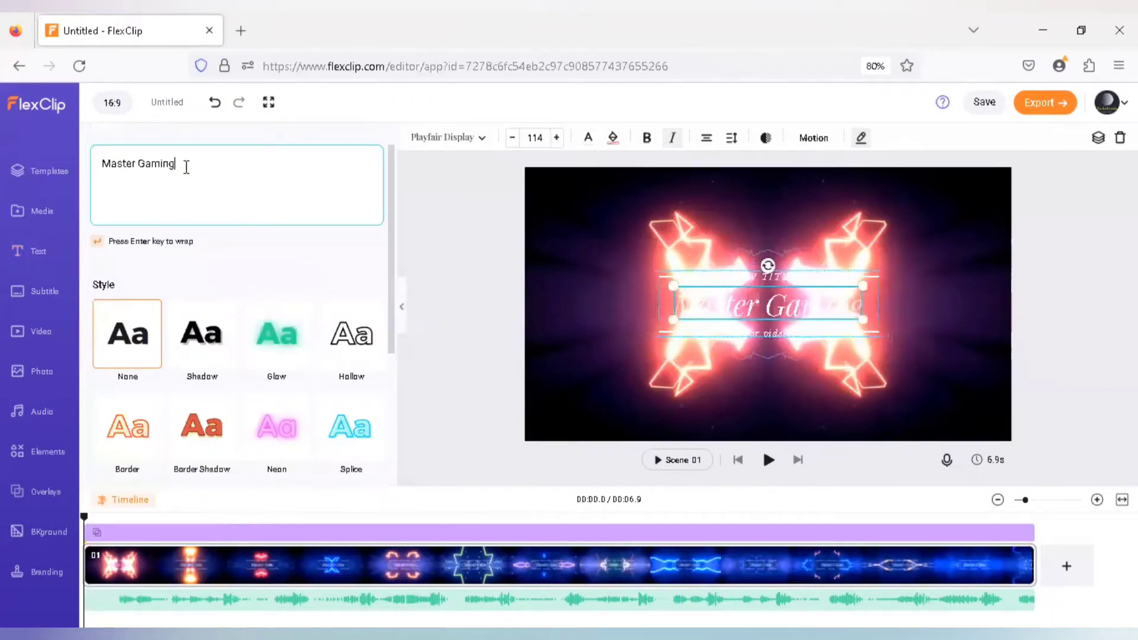
# Step: Change the small line above the title to "Welcome to" and the one below it to "World of Games"
pyautogui.click(771, 276)
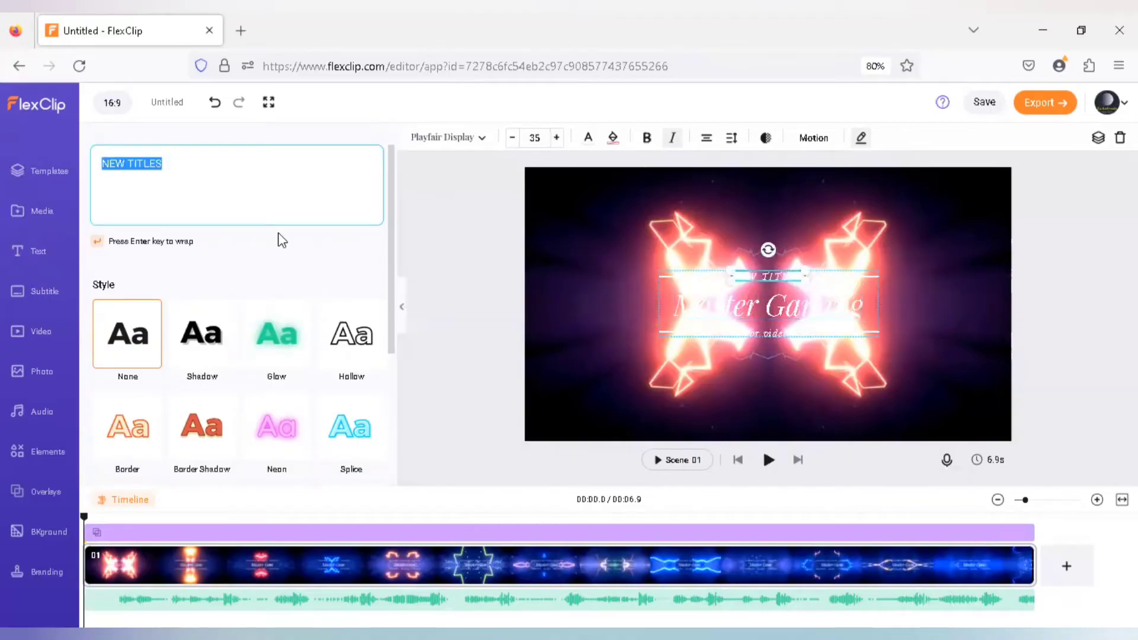
pyautogui.press('BackSpace')
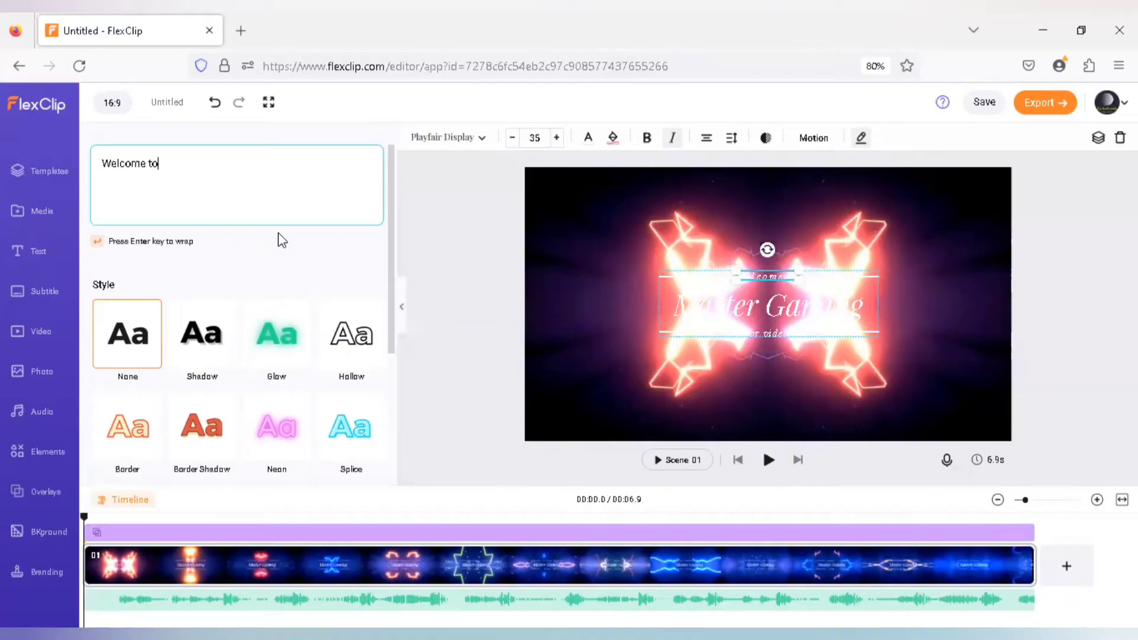
pyautogui.click(763, 332)
pyautogui.write('Wo')
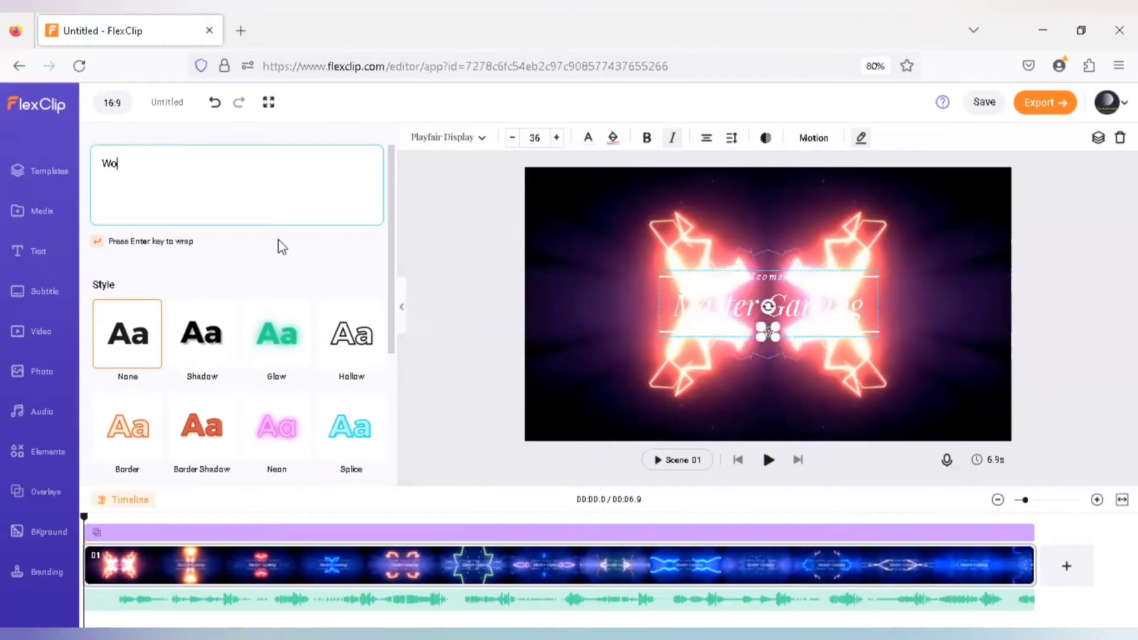
pyautogui.write('rld of Games')
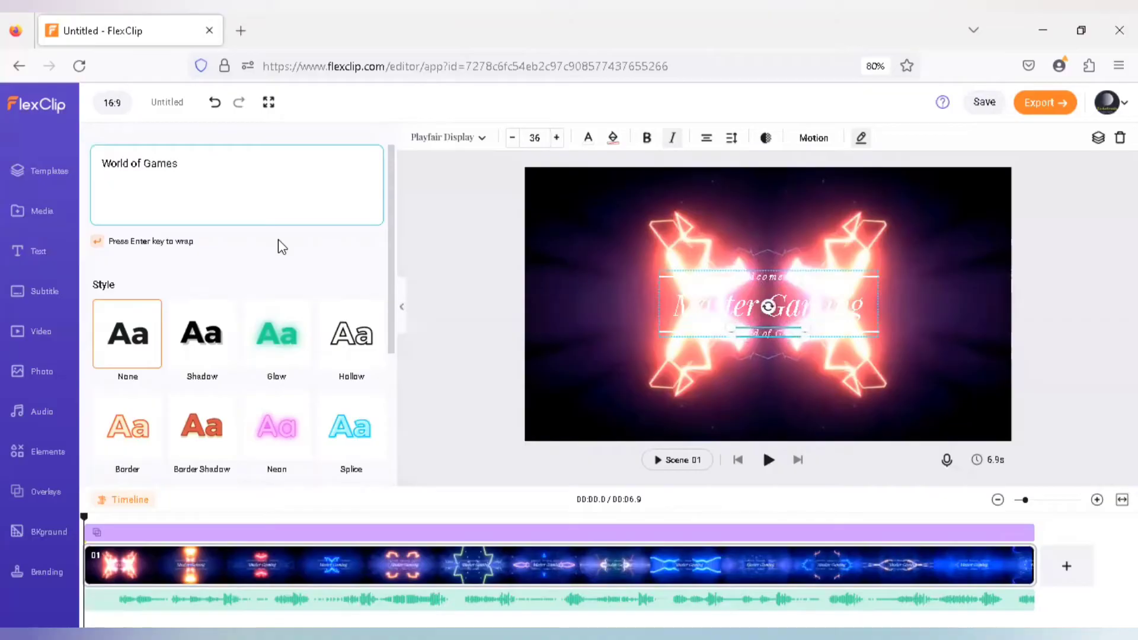
pyautogui.click(635, 306)
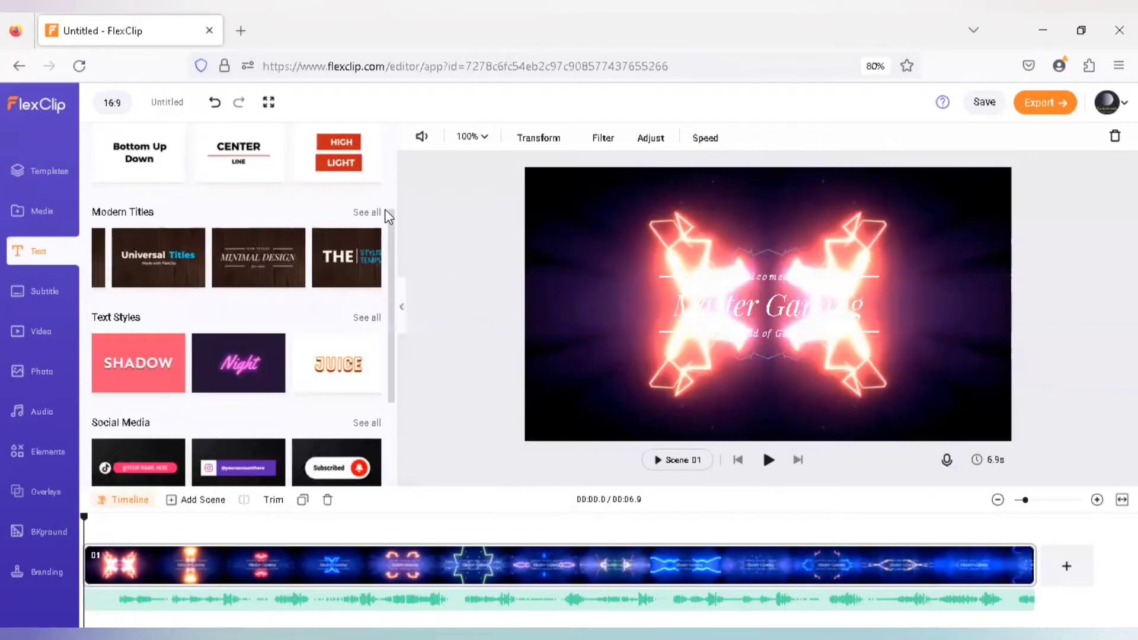
# Step: Apply the Shadow style to the "Master Gaming", "Welcome to" and "World of Games" text lines
pyautogui.click(806, 314)
pyautogui.click(769, 309)
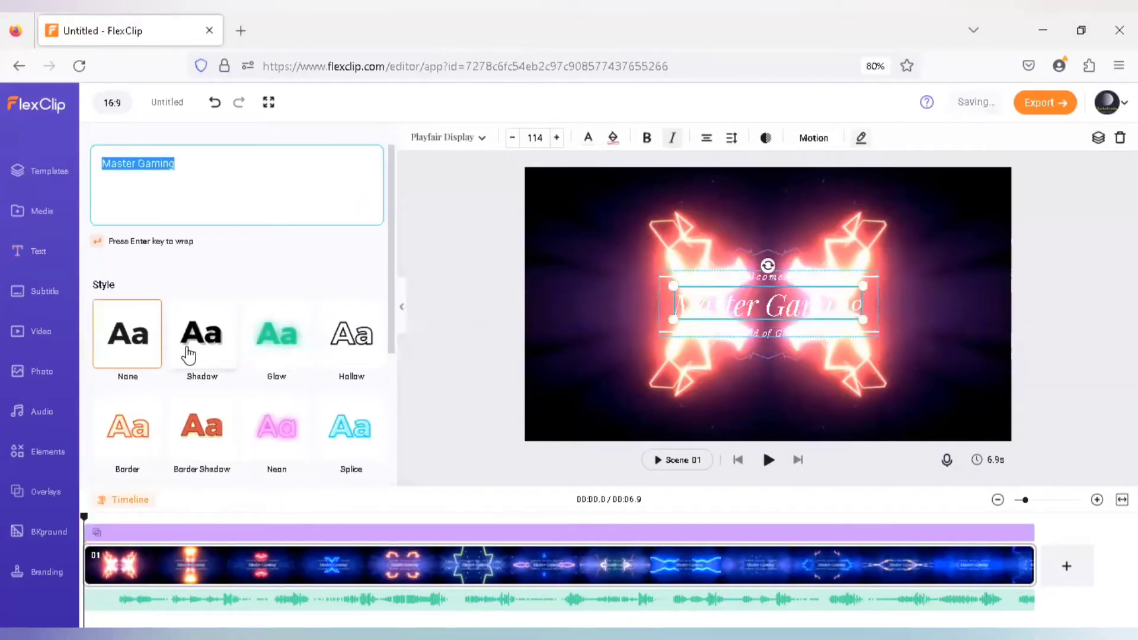
pyautogui.click(189, 354)
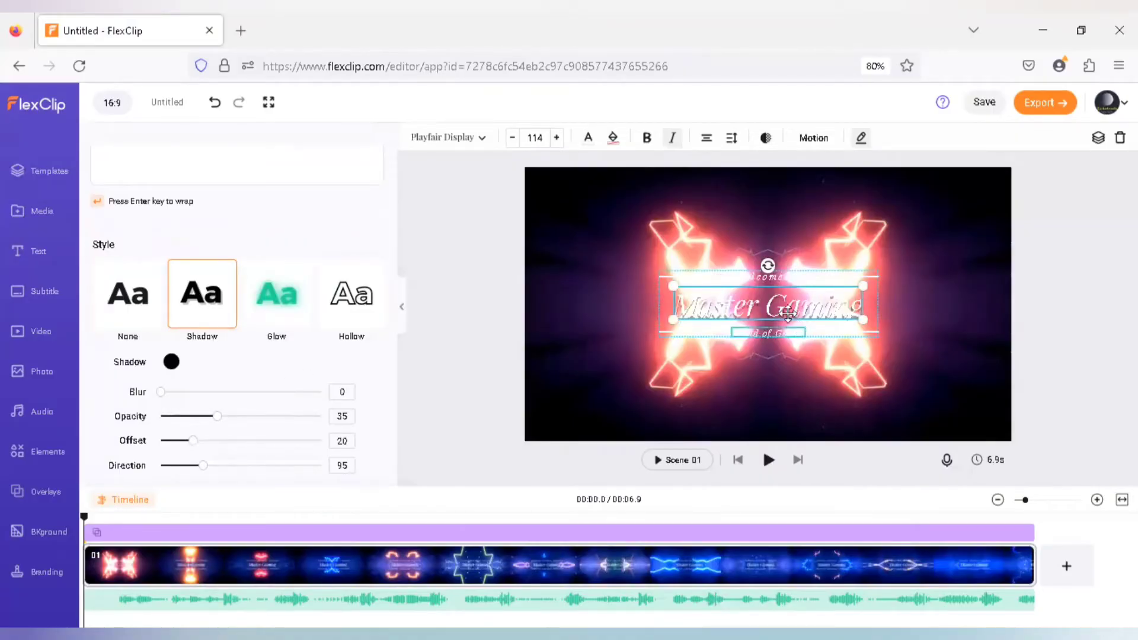
pyautogui.click(767, 279)
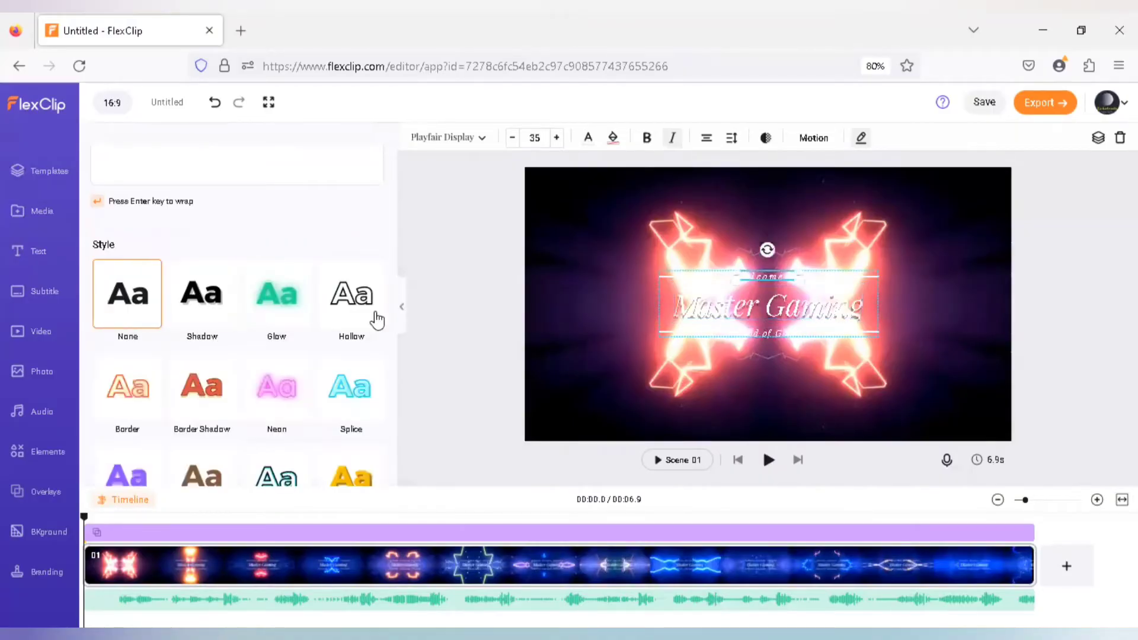
pyautogui.click(198, 325)
pyautogui.scroll(-1, 237, 332)
pyautogui.click(768, 332)
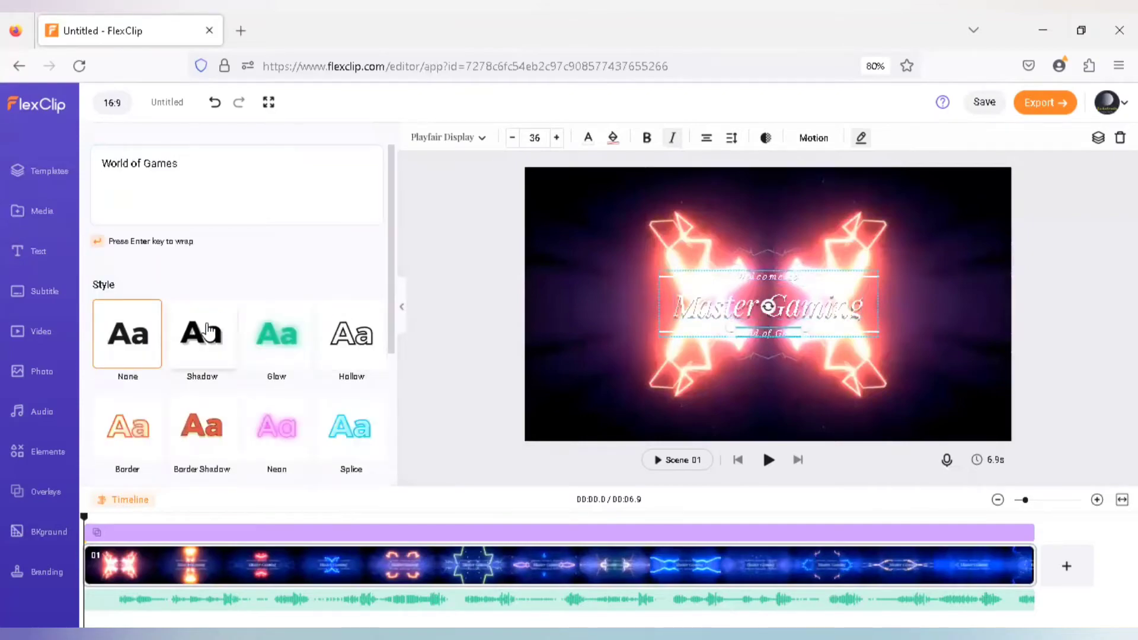
pyautogui.click(202, 293)
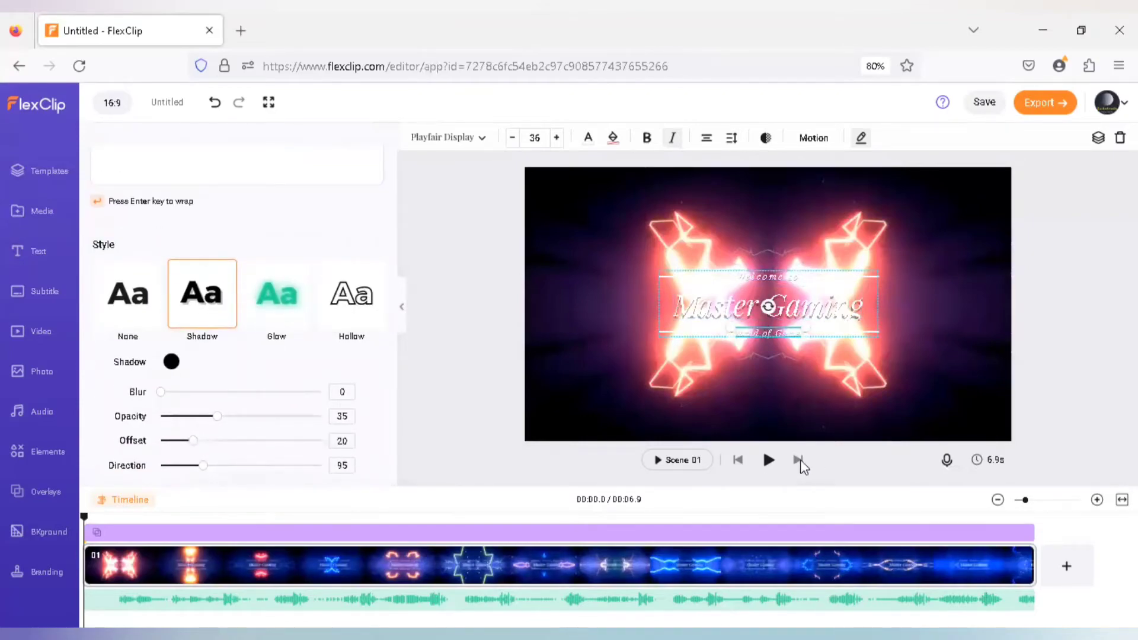
# Step: Play back the edited scene and look at the stock videos available in the video library
pyautogui.click(769, 460)
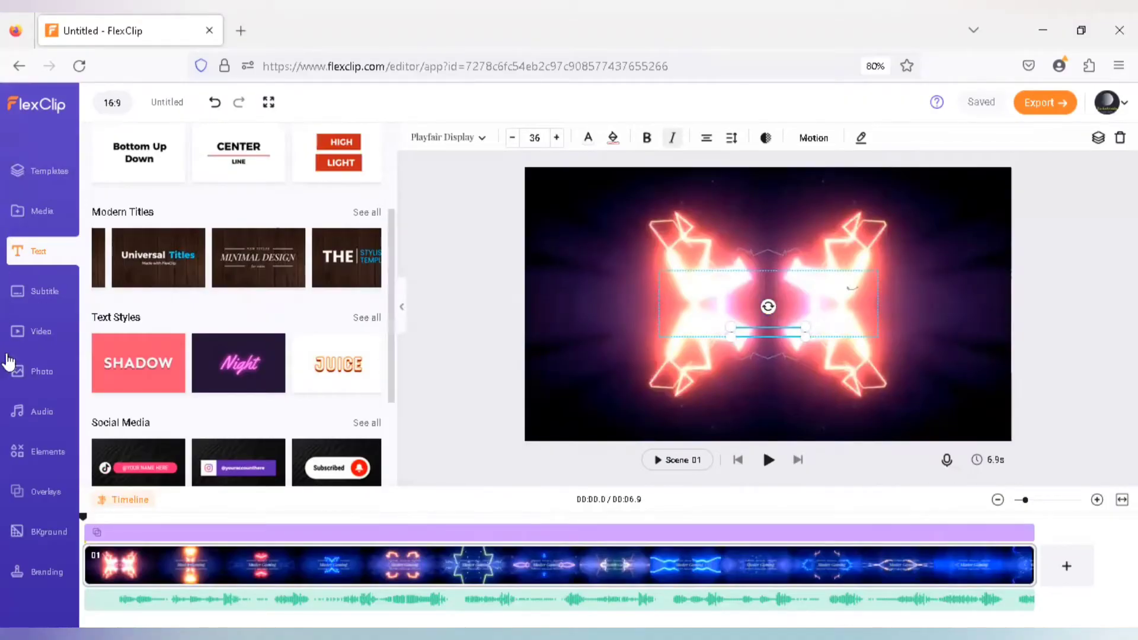
pyautogui.click(37, 344)
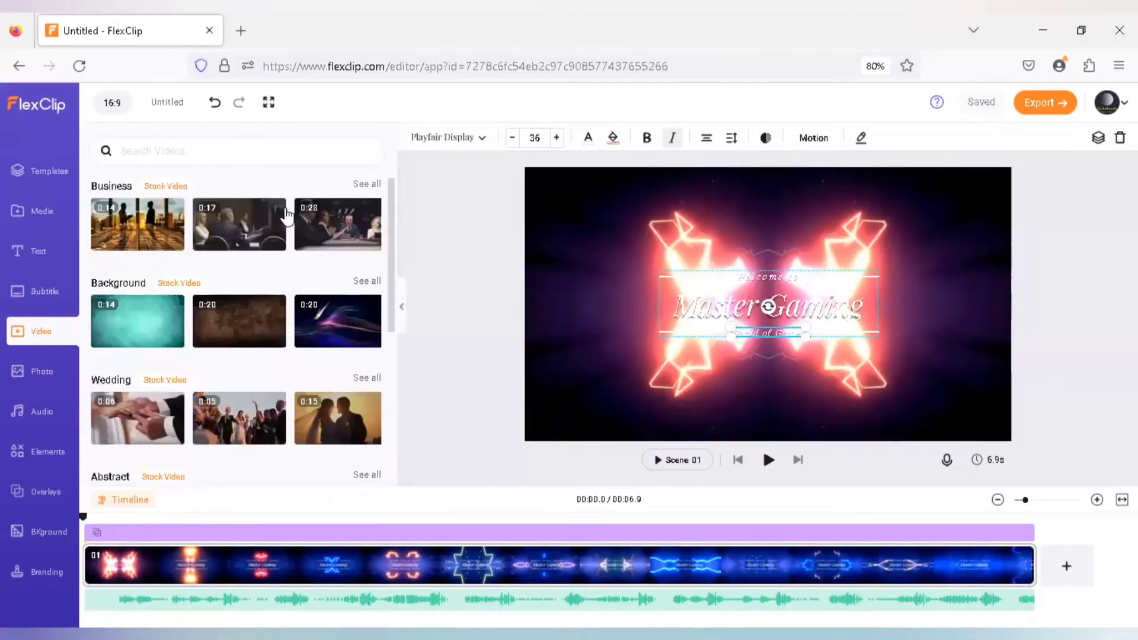
pyautogui.moveTo(153, 228)
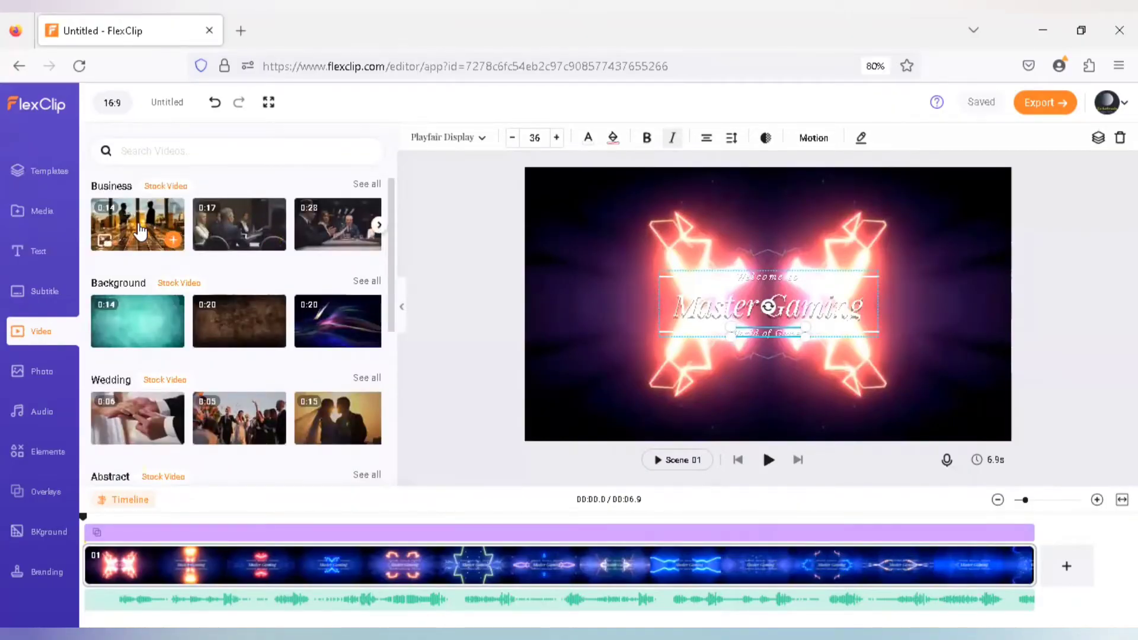
# Step: Add the "Financial Sales Profits Data Statistic Infographic Background" stock video from Business as a new scene and delete the original gaming scene
pyautogui.click(153, 228)
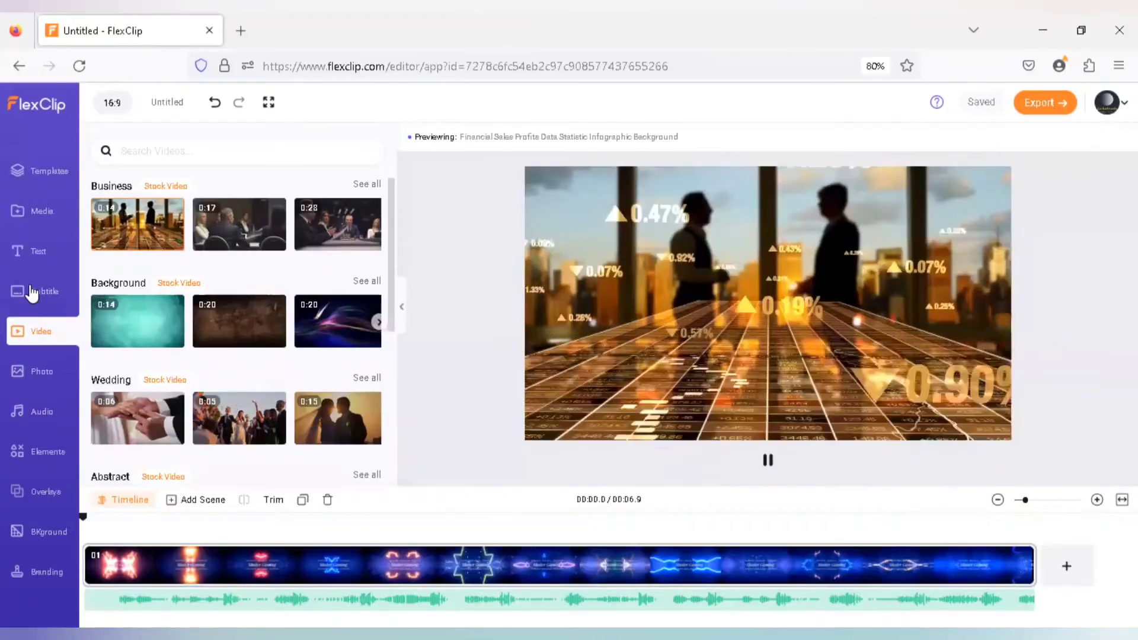
pyautogui.click(41, 255)
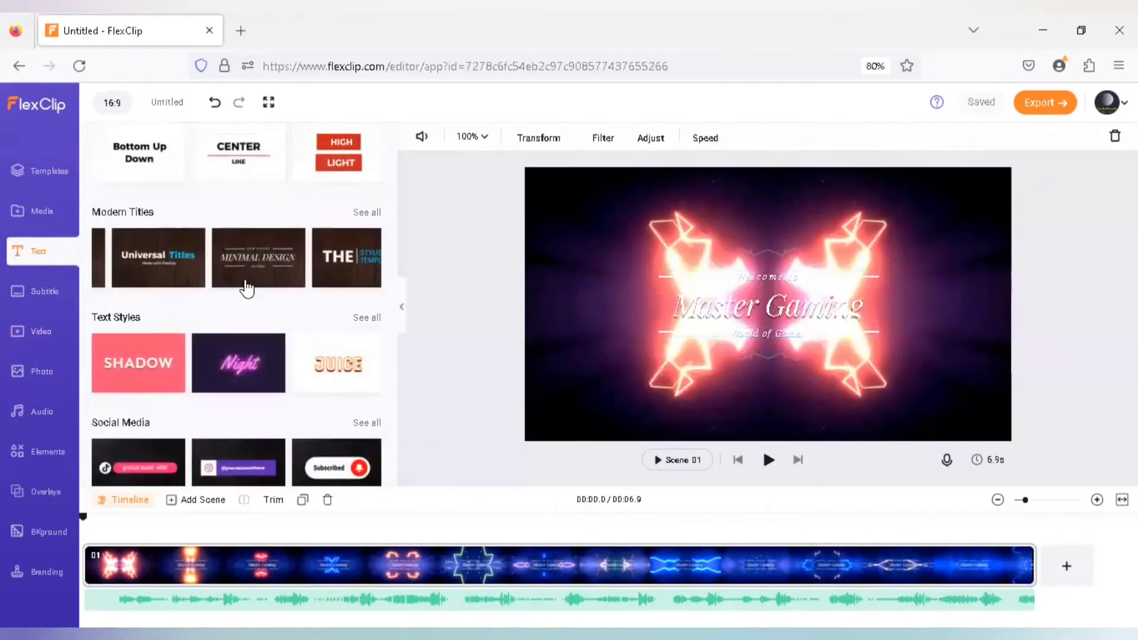
pyautogui.click(18, 338)
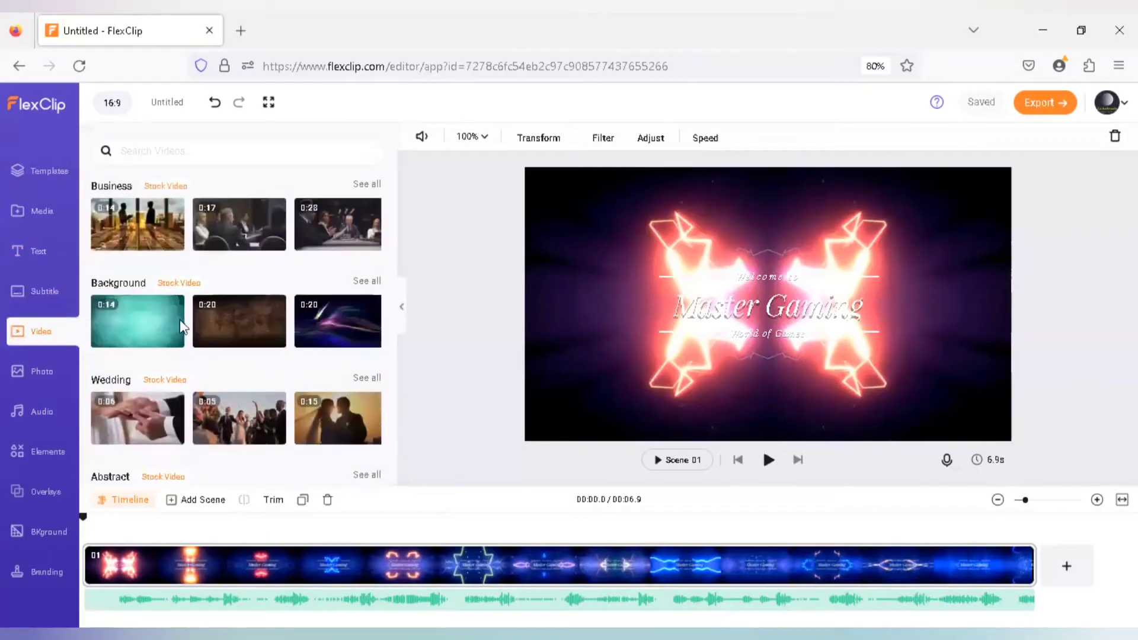
pyautogui.click(145, 237)
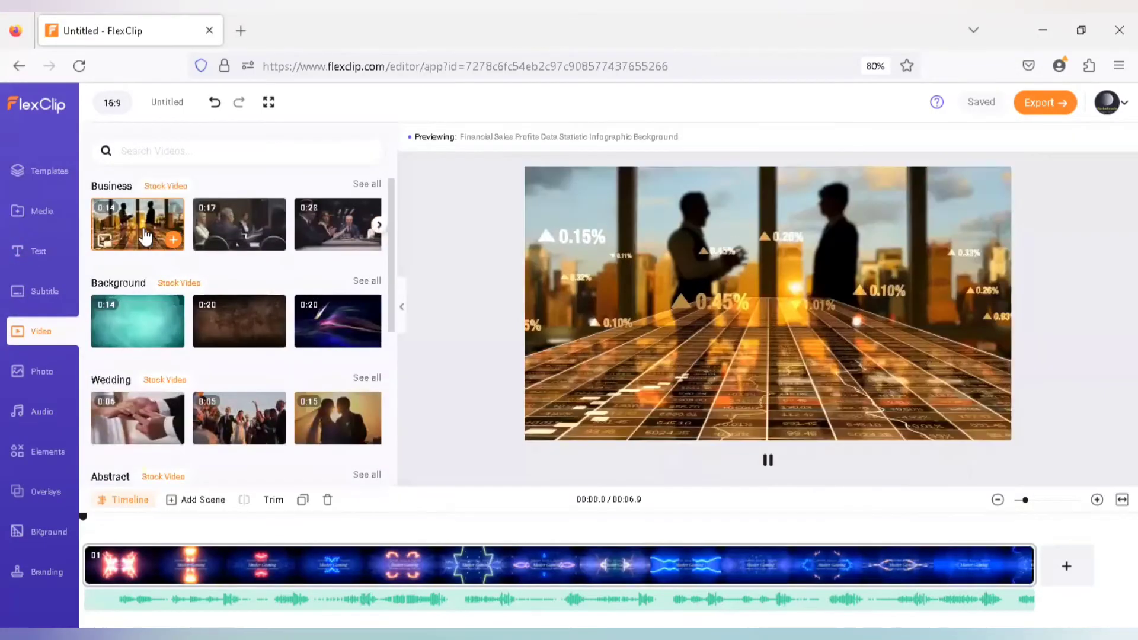
pyautogui.click(181, 243)
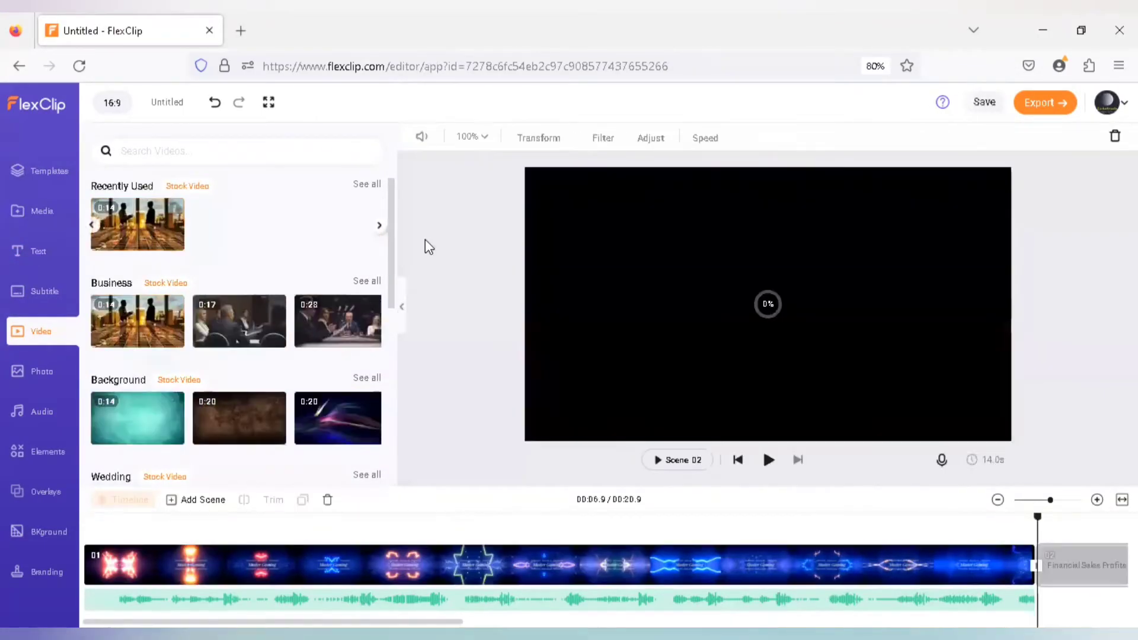
pyautogui.click(836, 560)
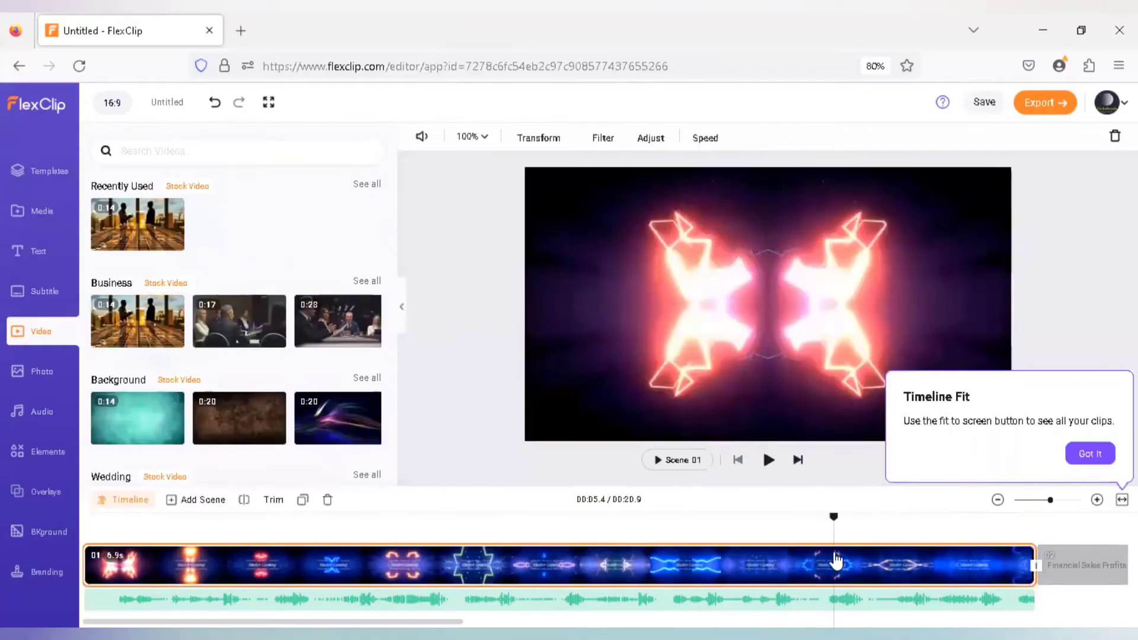
pyautogui.press('Delete')
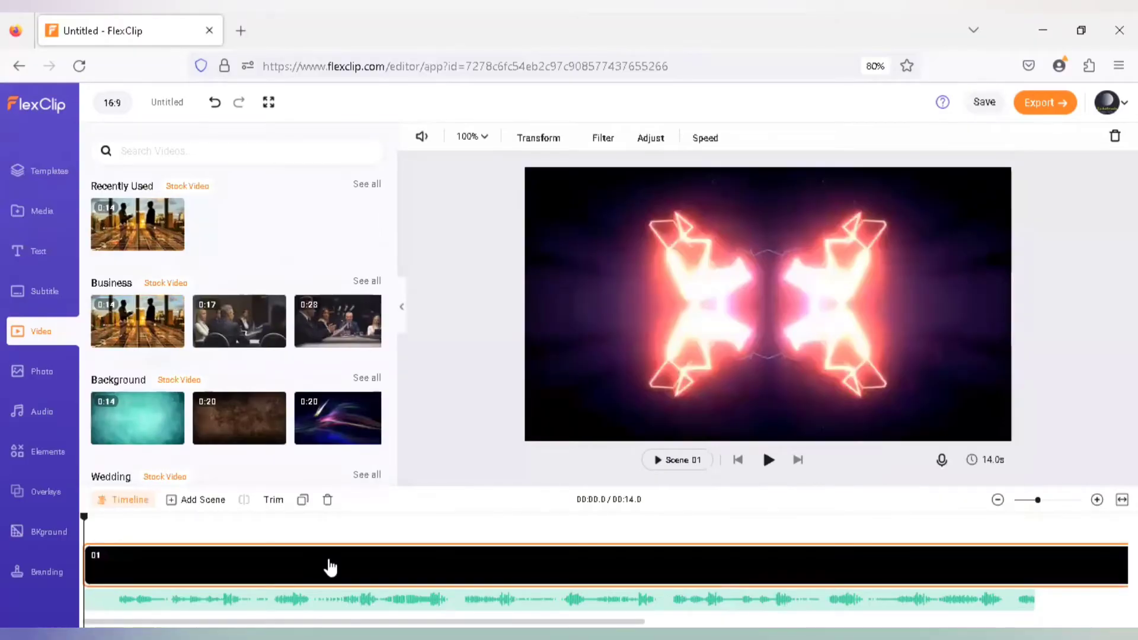
# Step: Add the modern title "THE | STYLISH TEMPLATE" to the scene and replace its blue text with "STOCK" and "EMPEROR" on two lines
pyautogui.click(35, 256)
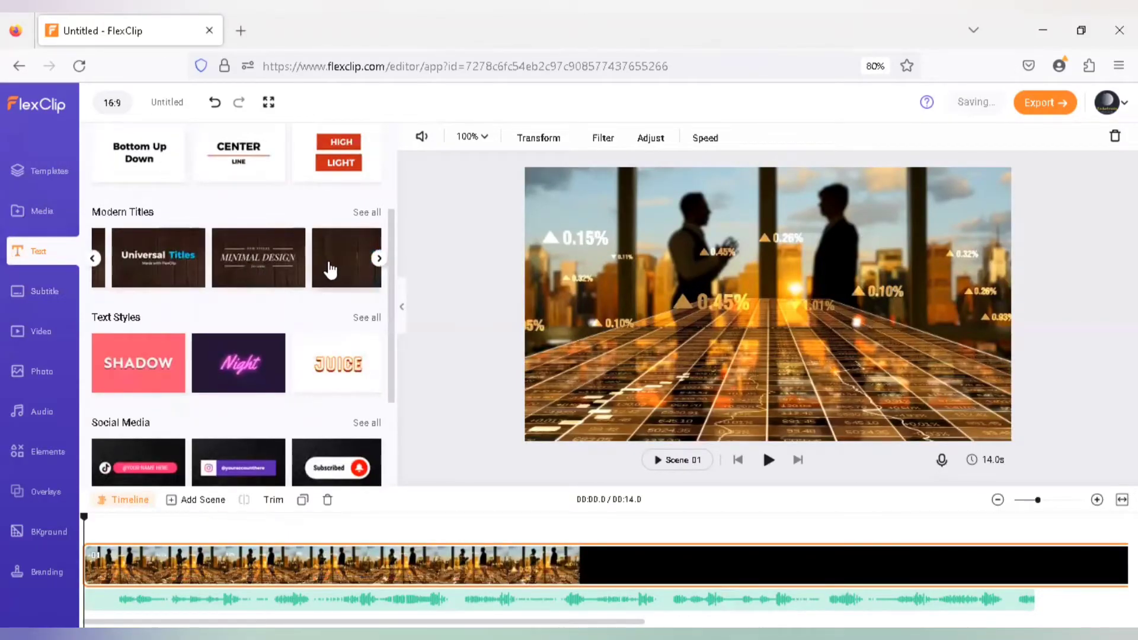
pyautogui.click(348, 291)
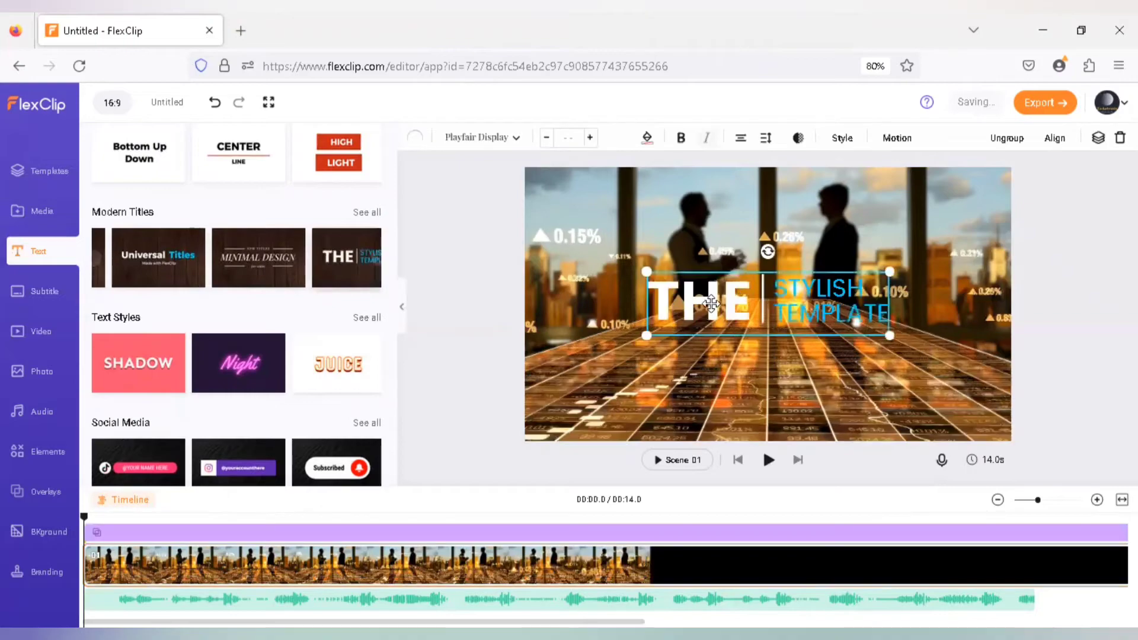
pyautogui.click(806, 298)
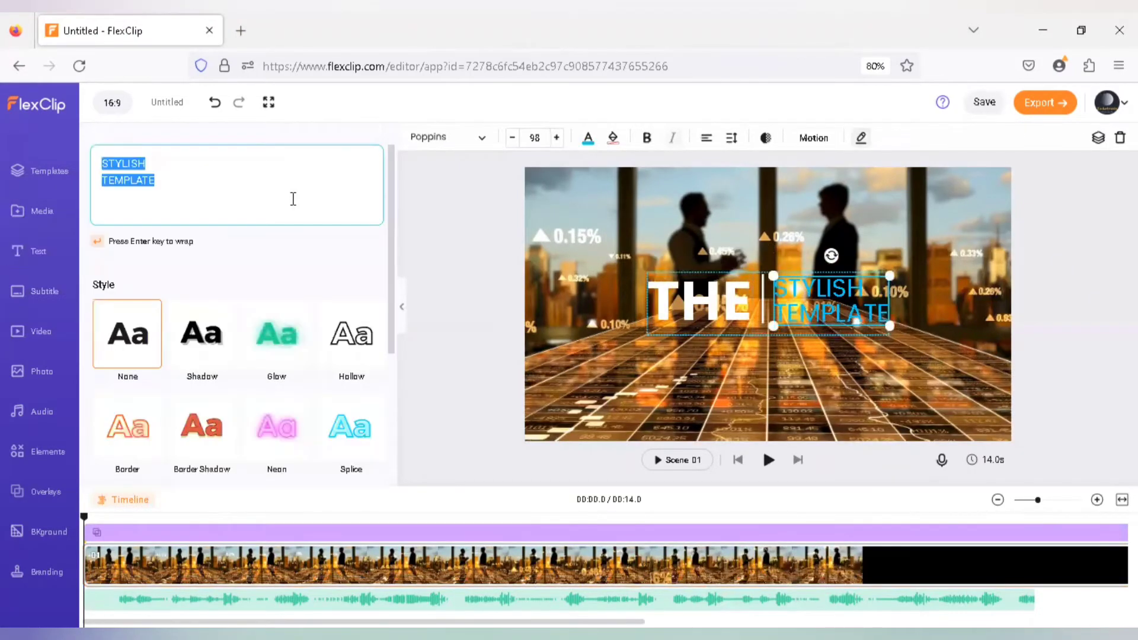
pyautogui.write('ST')
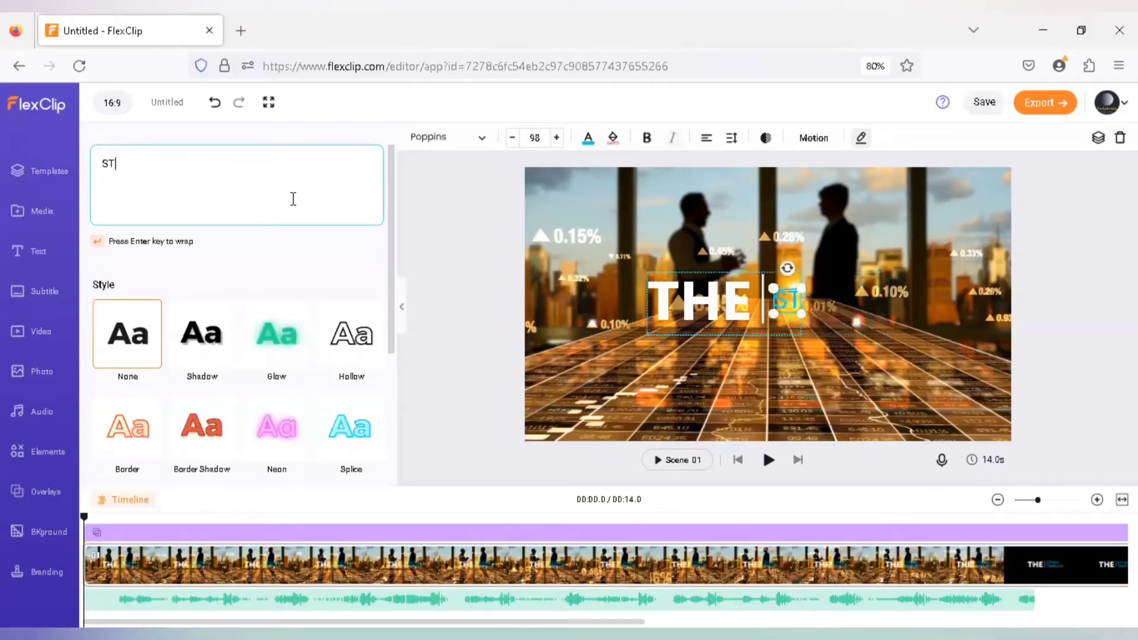
pyautogui.write('OCK ')
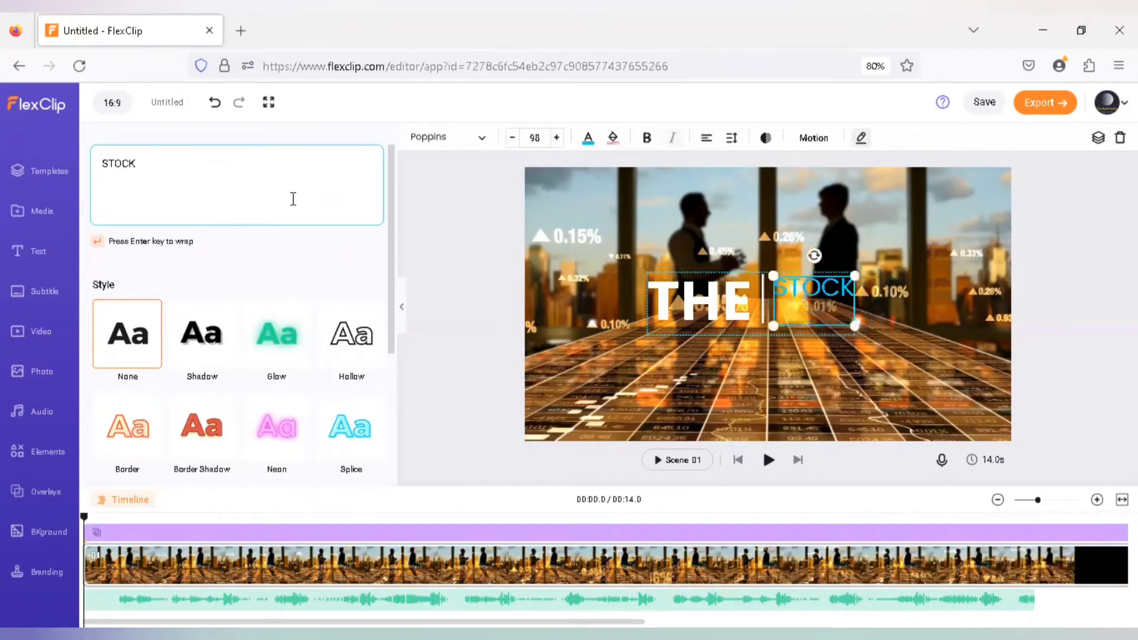
pyautogui.write('EMPEROR')
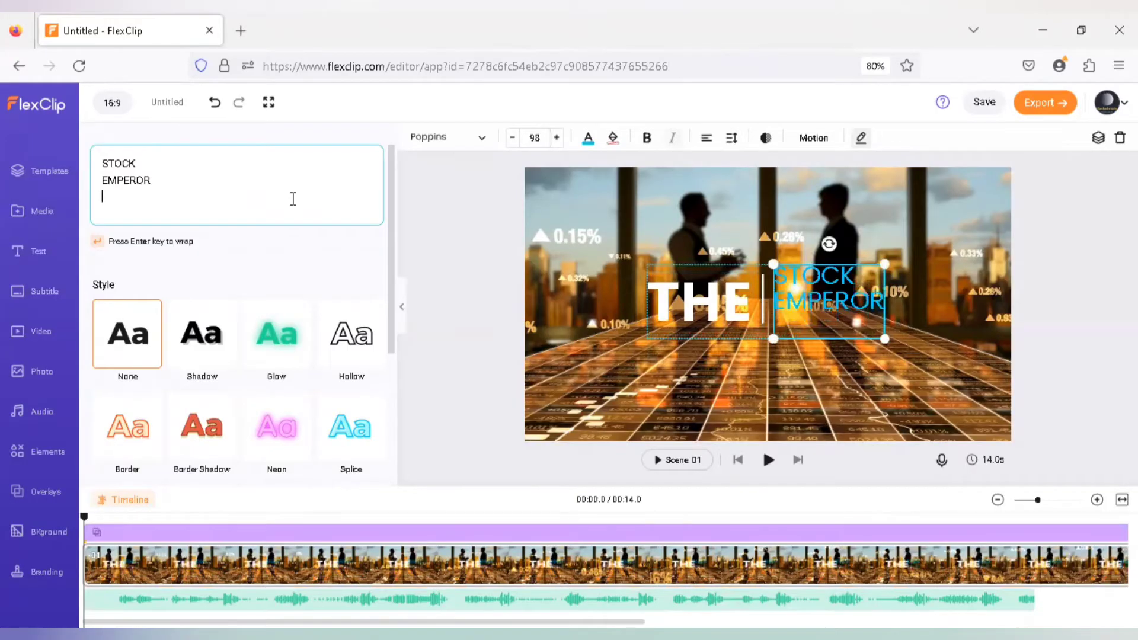
pyautogui.press('BackSpace')
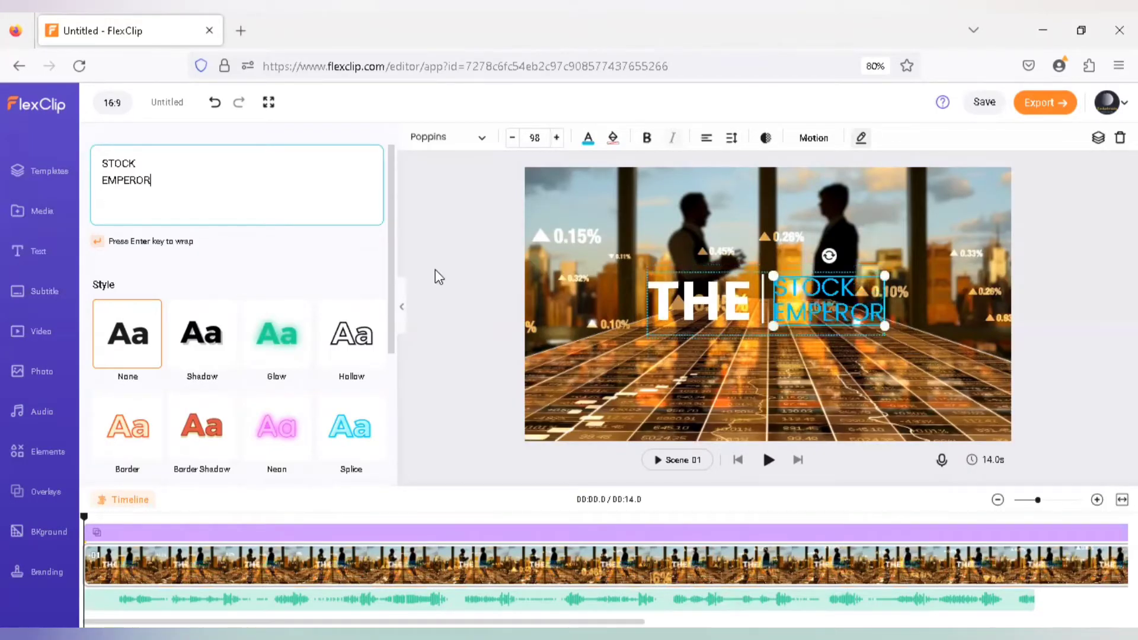
pyautogui.click(467, 308)
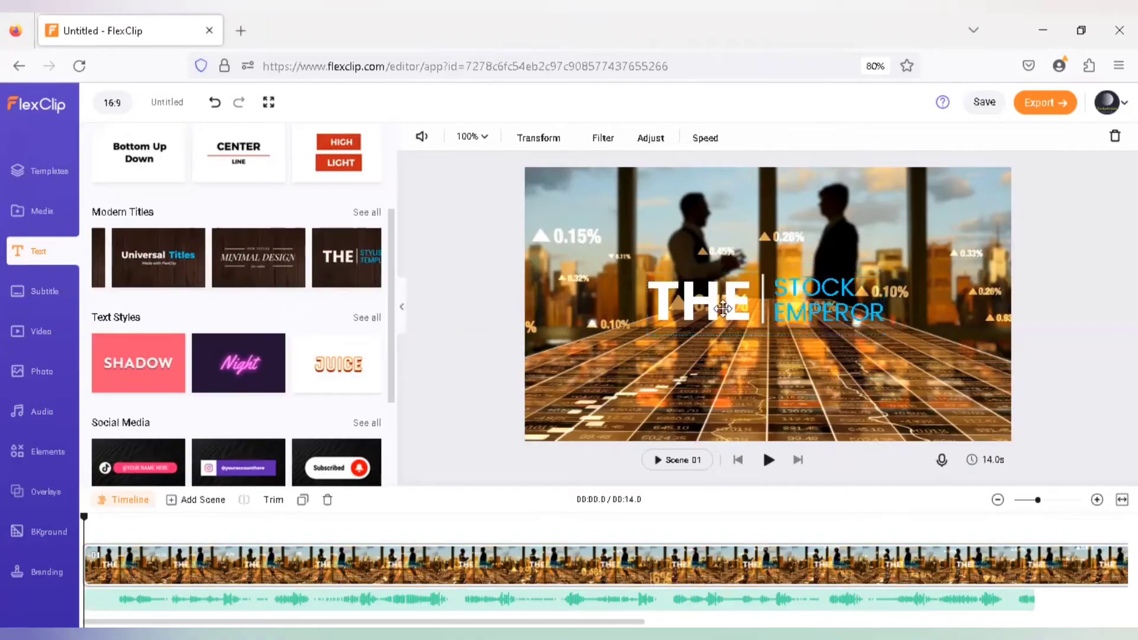
# Step: Play back the scene with the new title and look at the audio library
pyautogui.click(769, 461)
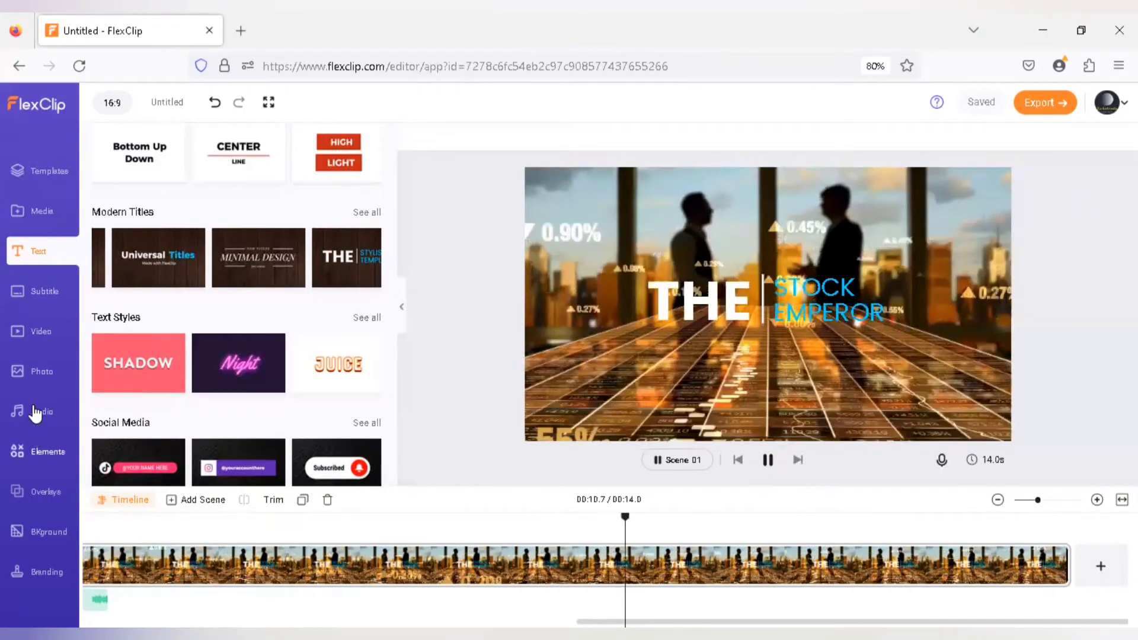
pyautogui.click(36, 414)
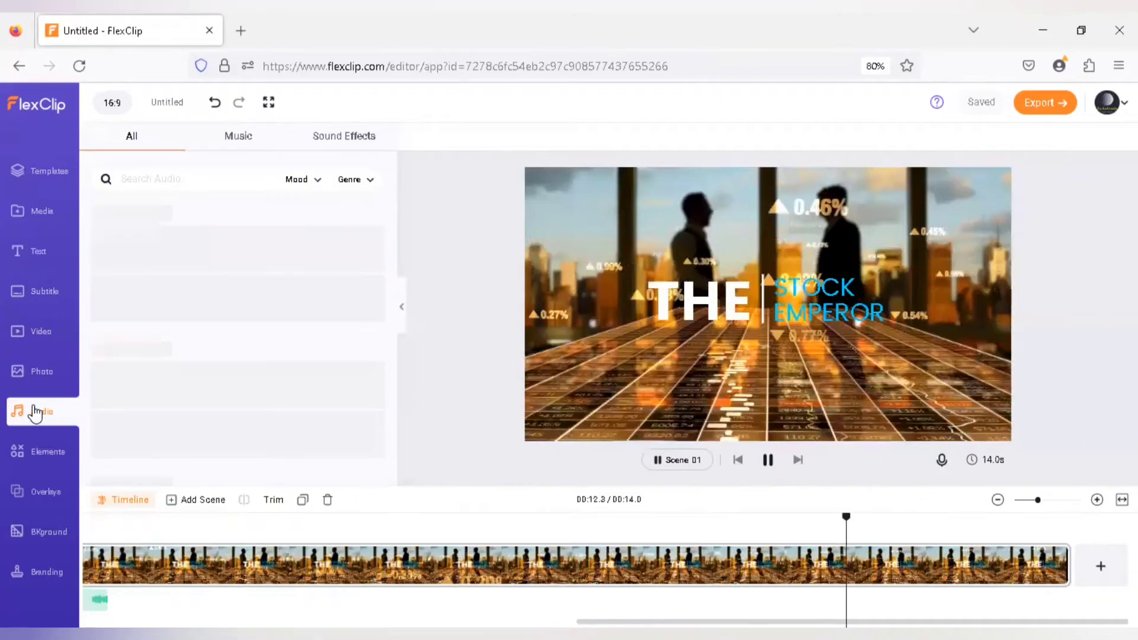
# Step: Place the animated Subscribe element from the Social elements in the upper-right corner of the video frame
pyautogui.click(34, 457)
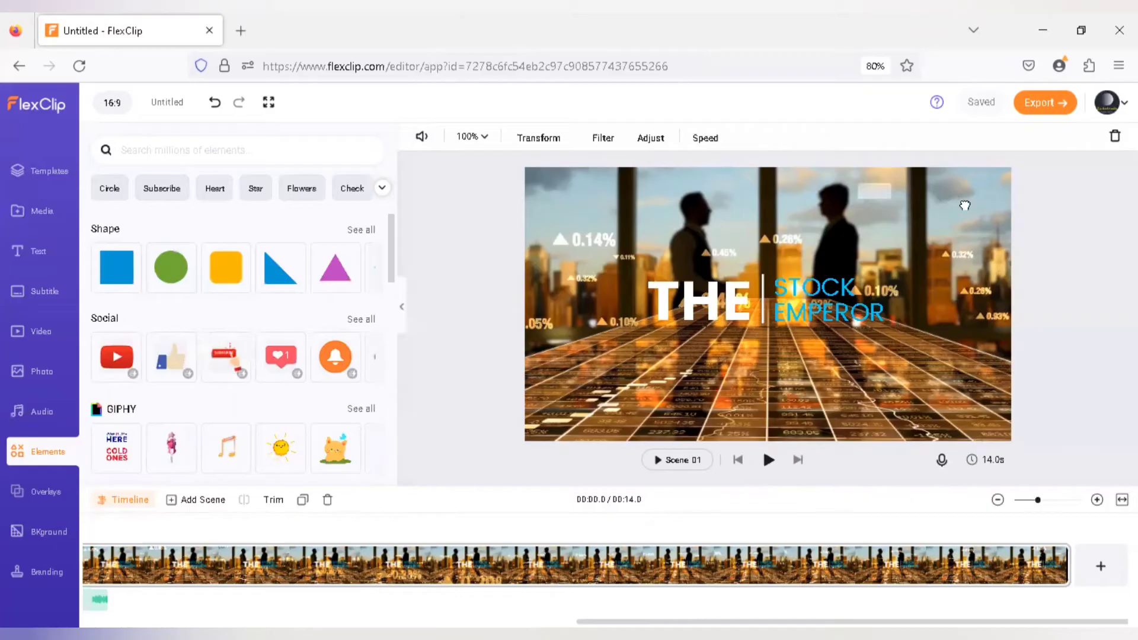
pyautogui.moveTo(965, 205); pyautogui.dragTo(968, 209)
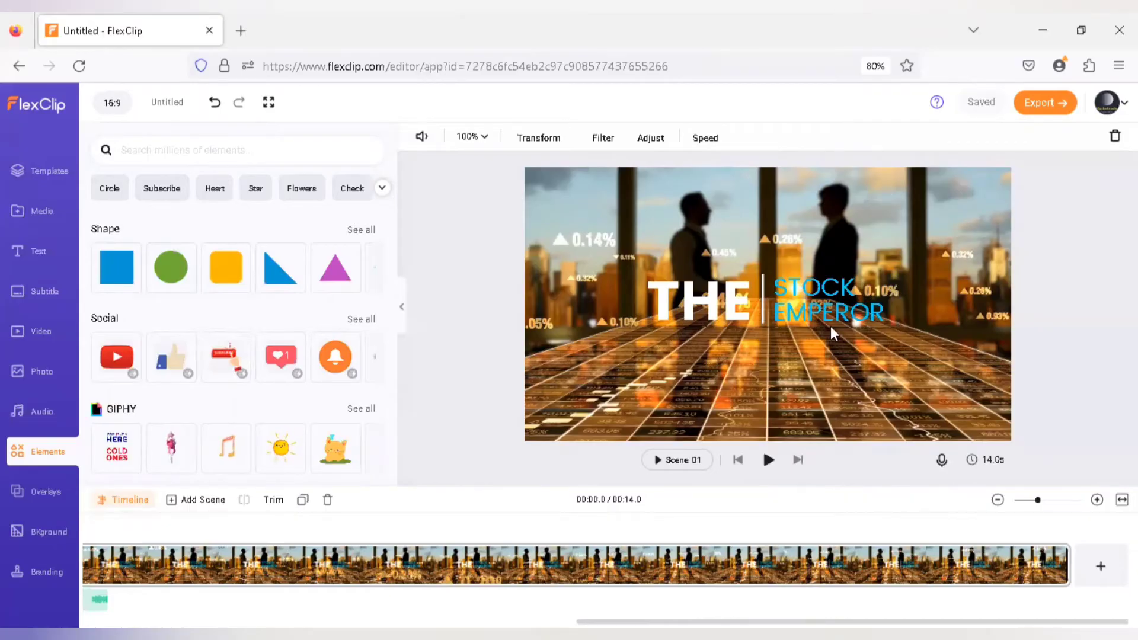
pyautogui.moveTo(980, 218); pyautogui.dragTo(895, 206)
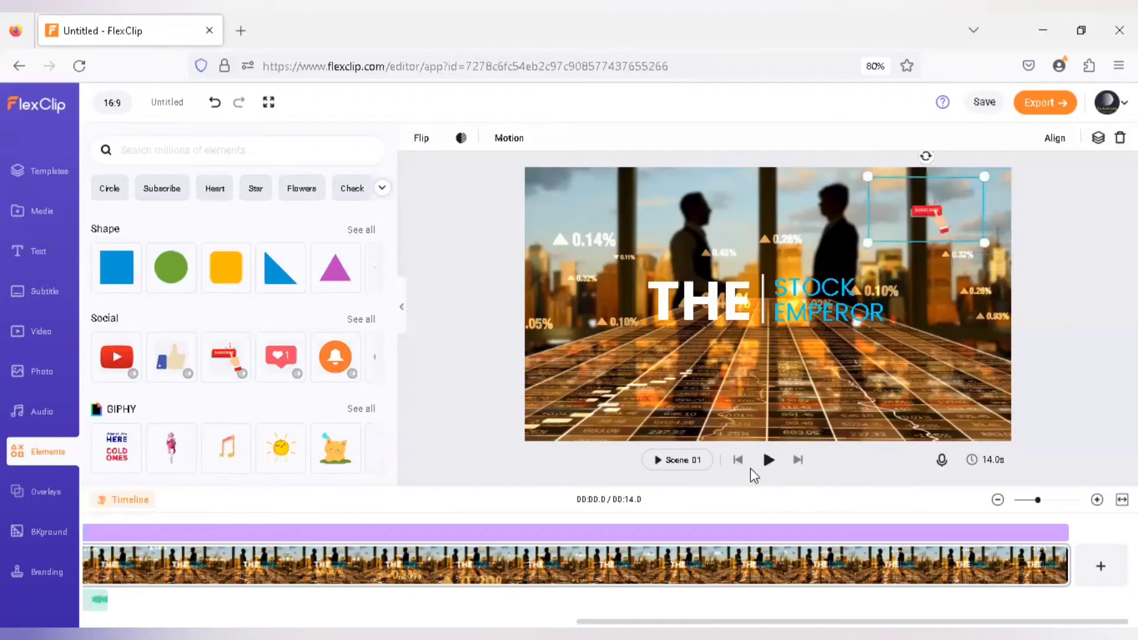
# Step: Play back the scene with the Subscribe element and examine its element, title and video tracks in the timeline
pyautogui.click(765, 475)
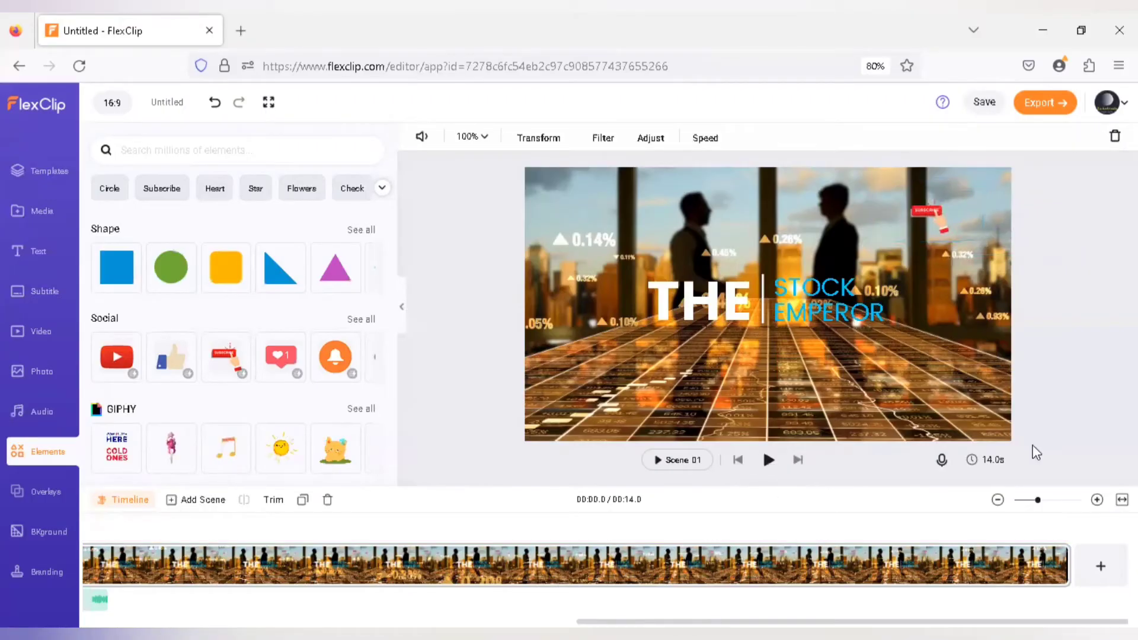
pyautogui.press('space')
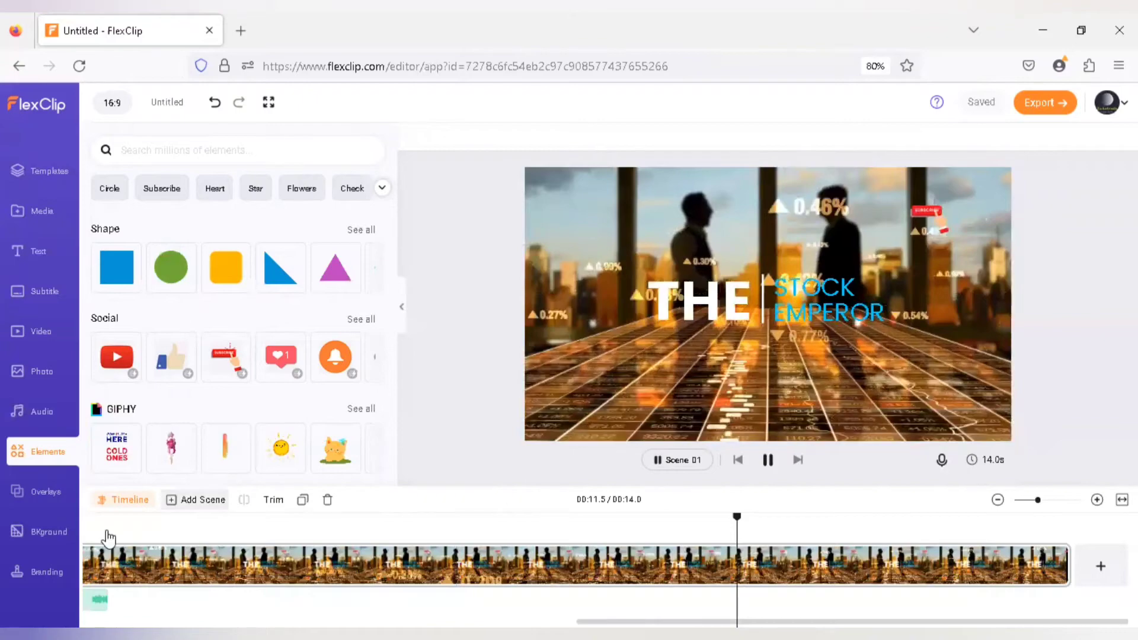
pyautogui.click(126, 501)
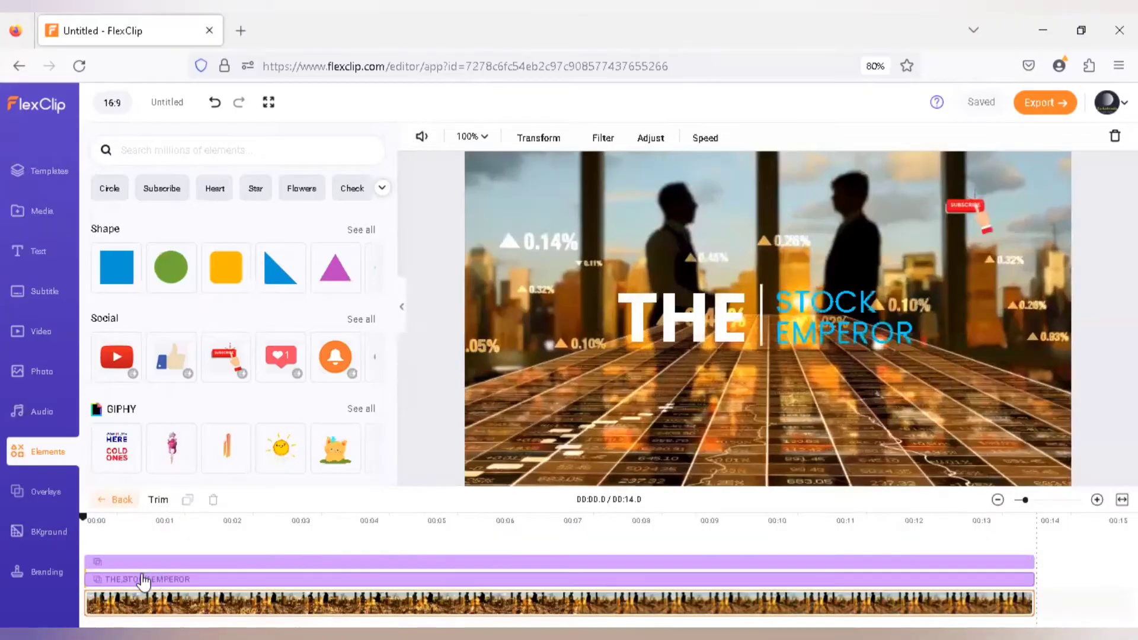
pyautogui.click(144, 579)
pyautogui.click(86, 602)
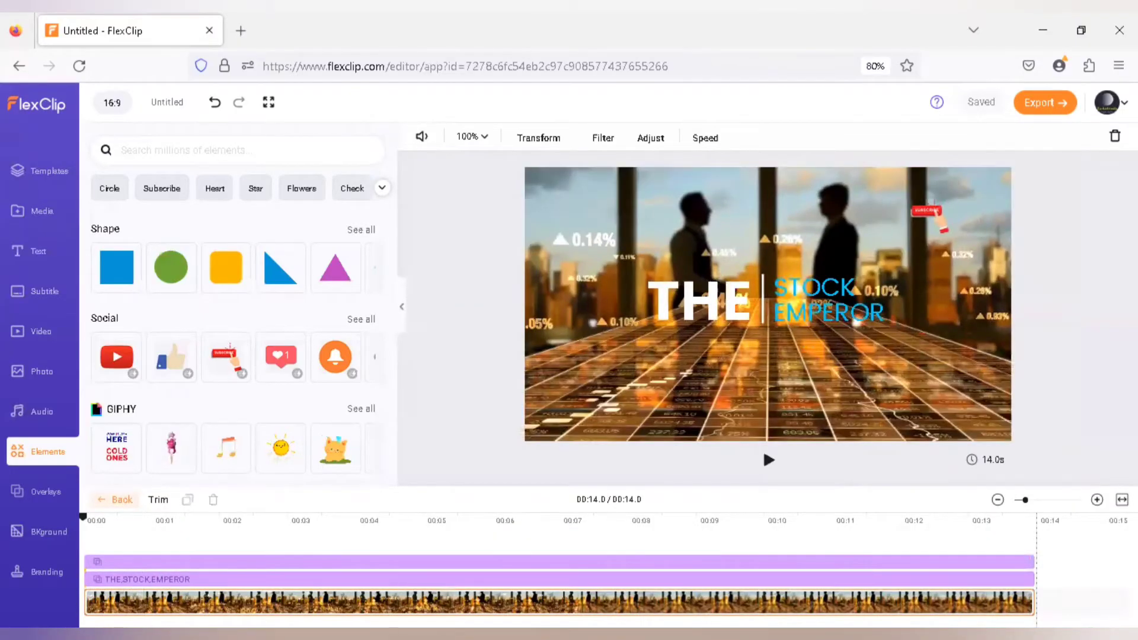
pyautogui.click(445, 599)
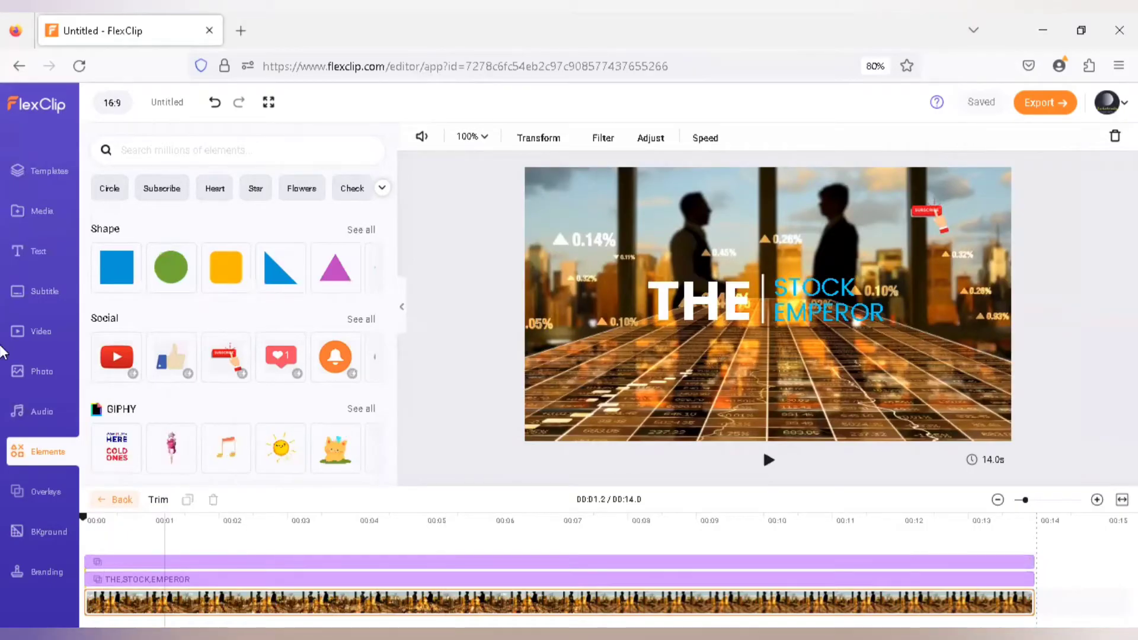
# Step: Search the photo library for "technology" and look at the available templates
pyautogui.click(28, 377)
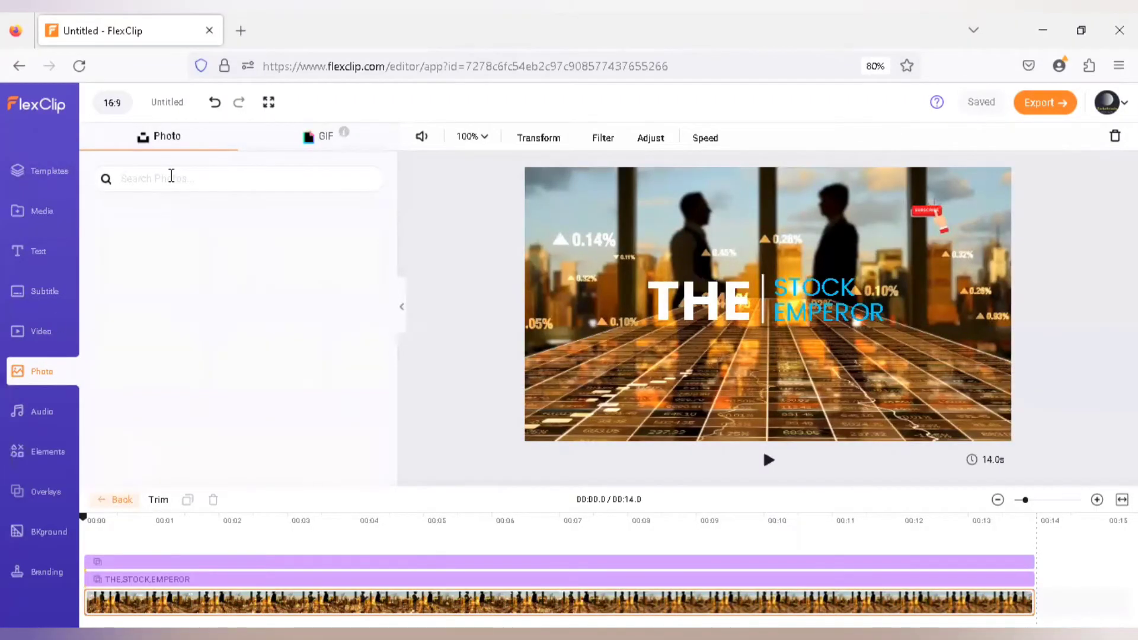
pyautogui.click(171, 176)
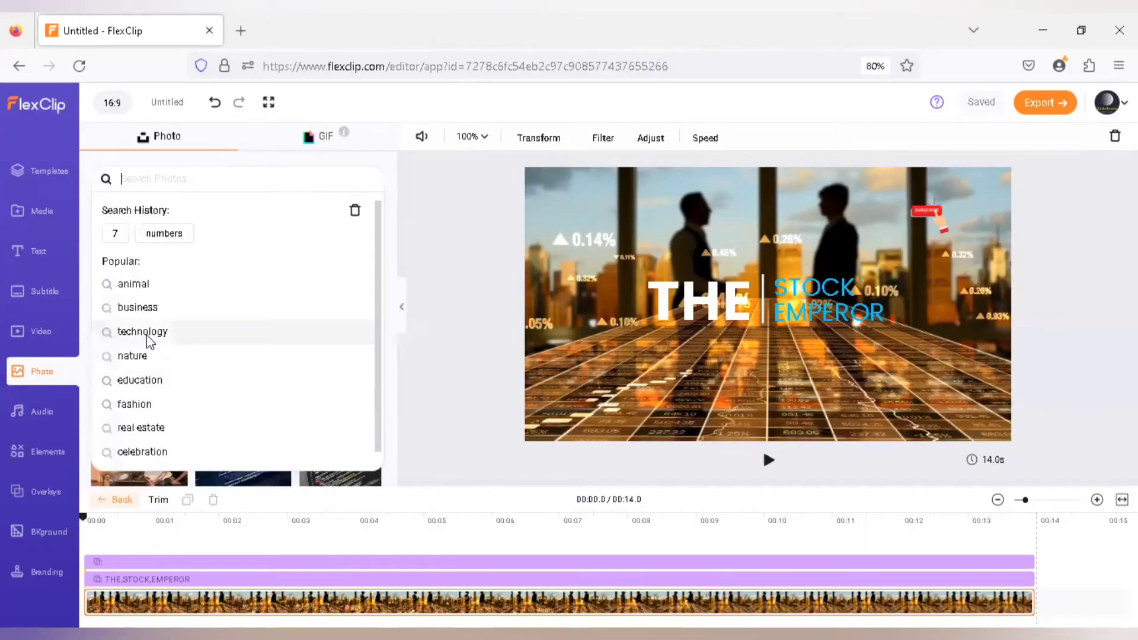
pyautogui.click(143, 332)
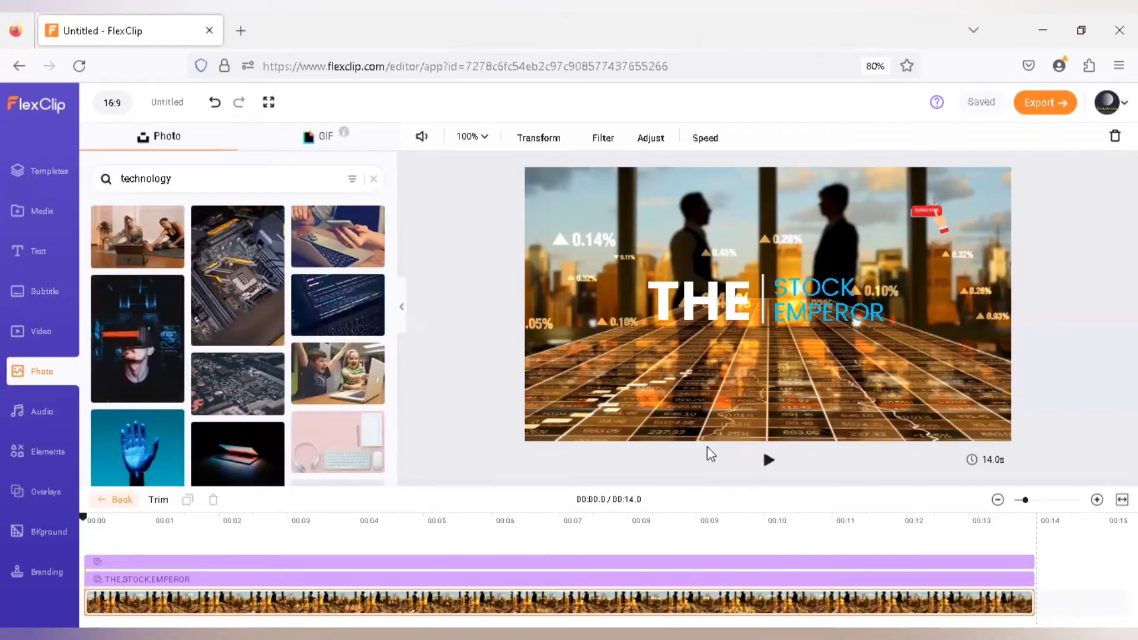
pyautogui.click(44, 172)
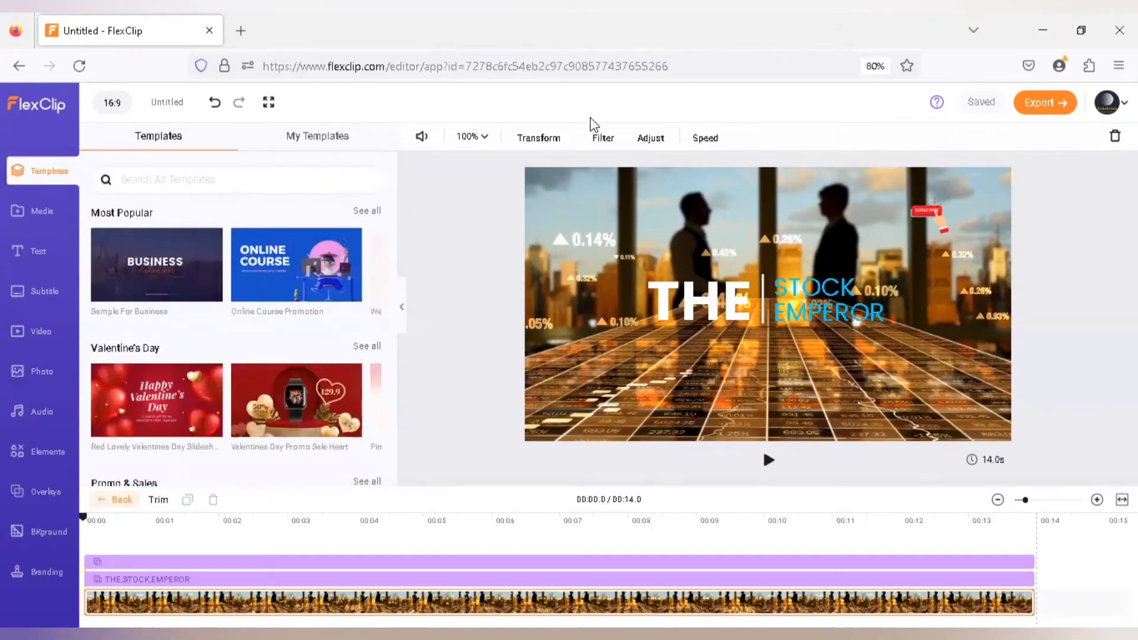
# Step: Return to the home page, browse the template categories and view the details of the Animated Sport Intro template
pyautogui.click(19, 67)
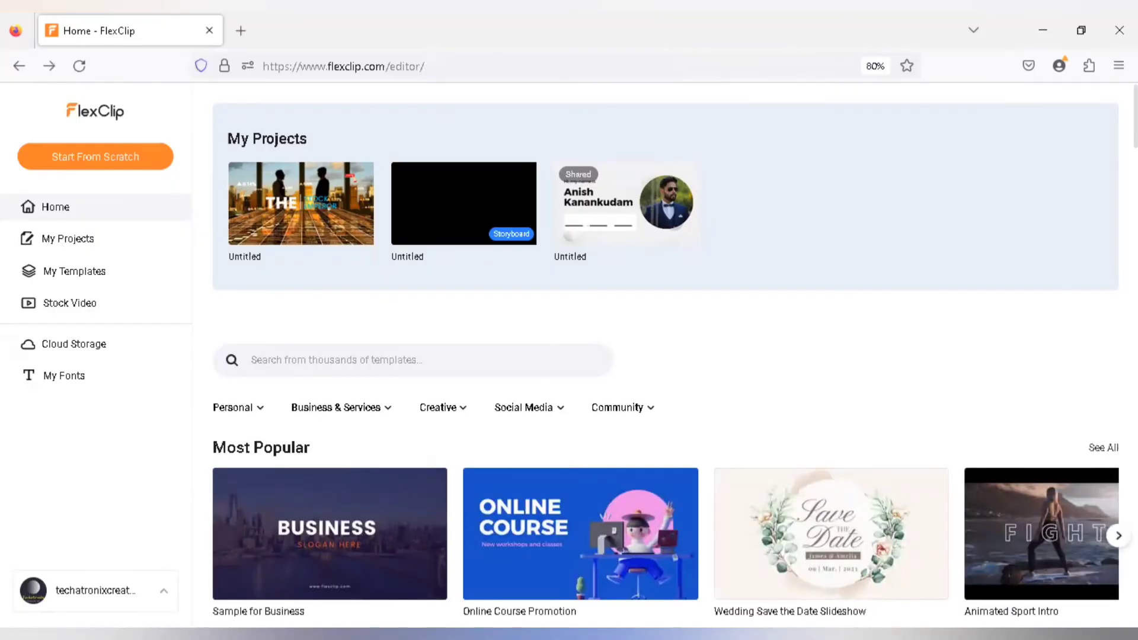
pyautogui.scroll(-10, 664, 356)
pyautogui.scroll(-2, 664, 356)
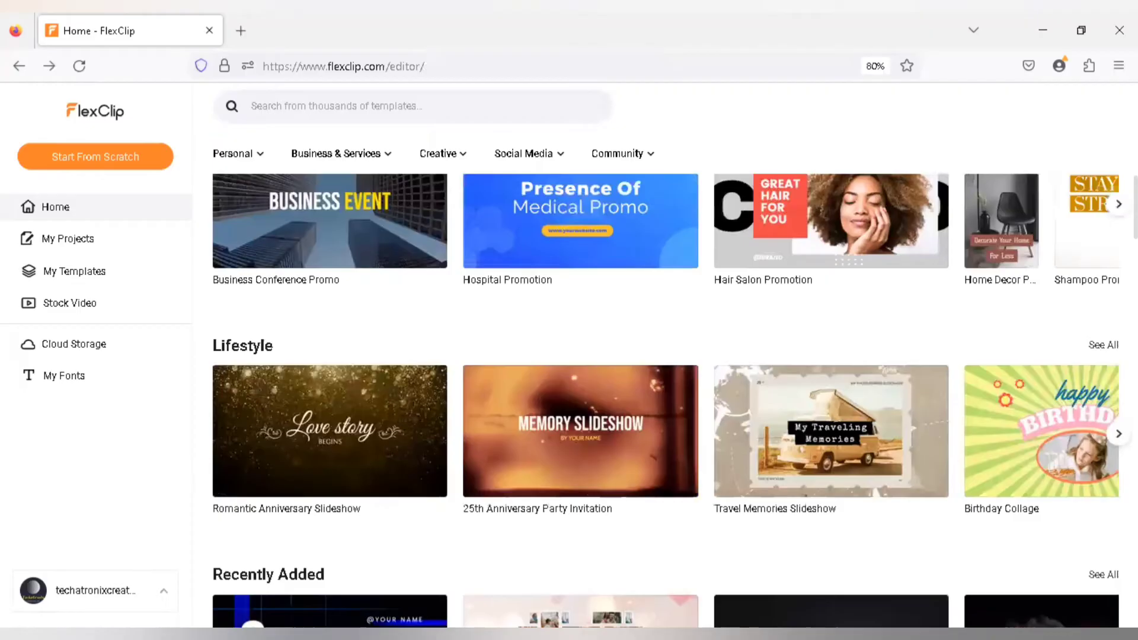
pyautogui.scroll(-1, 664, 356)
pyautogui.scroll(3, 664, 355)
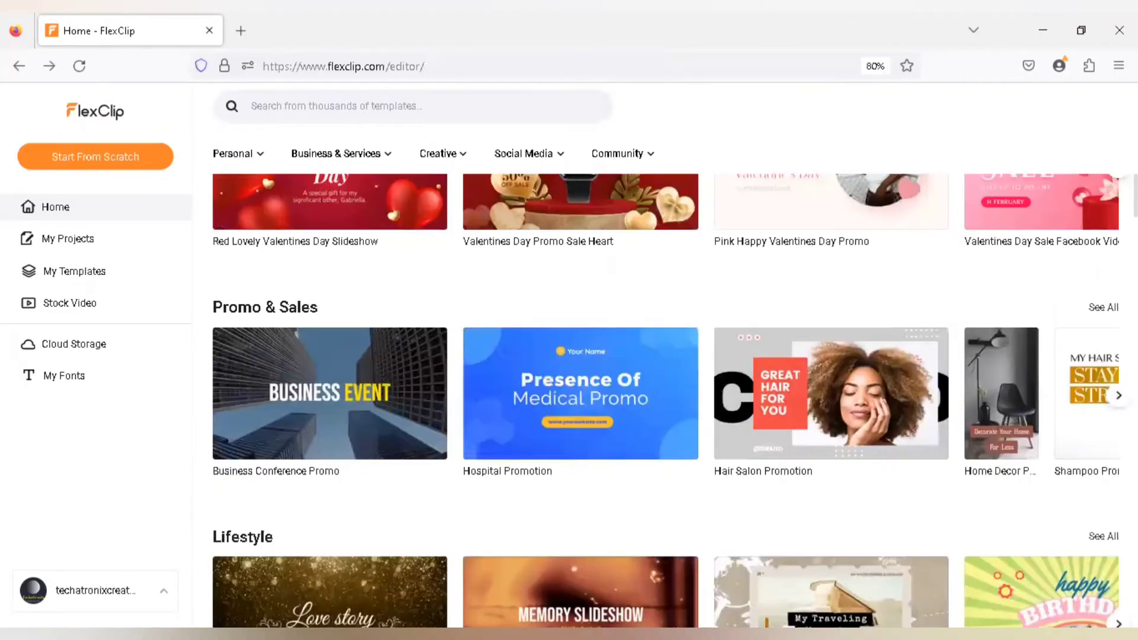
pyautogui.scroll(1, 664, 355)
pyautogui.scroll(2, 664, 356)
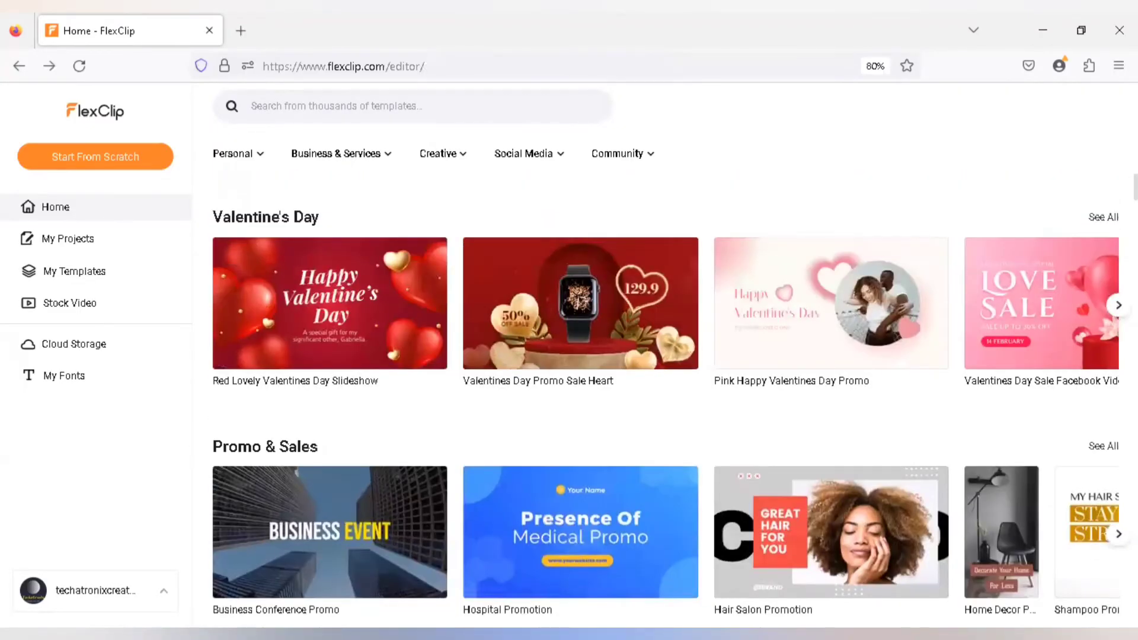
pyautogui.scroll(1, 664, 356)
pyautogui.scroll(3, 664, 356)
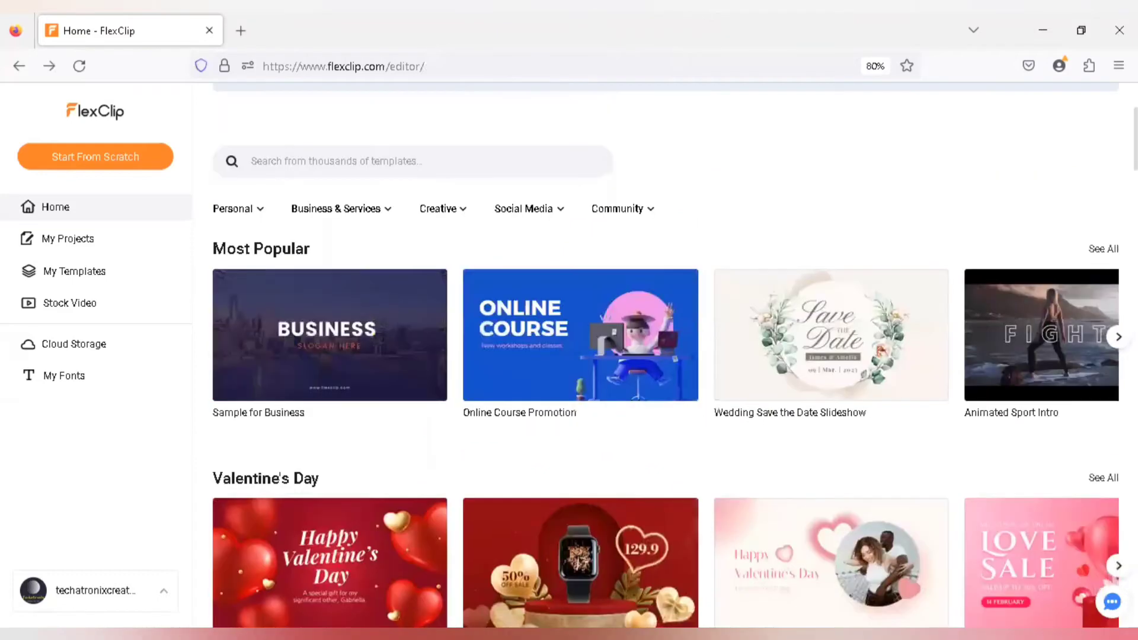
pyautogui.click(1027, 326)
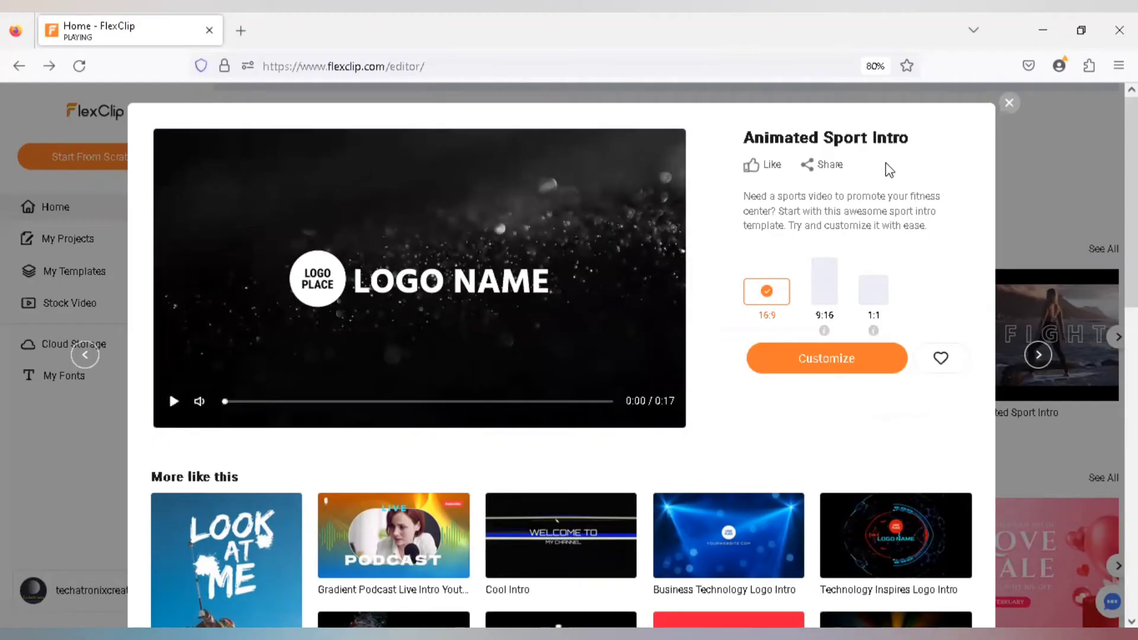
# Step: Browse the Gaming templates in the Creative category and play the preview of the Gaming Intro template
pyautogui.click(1008, 106)
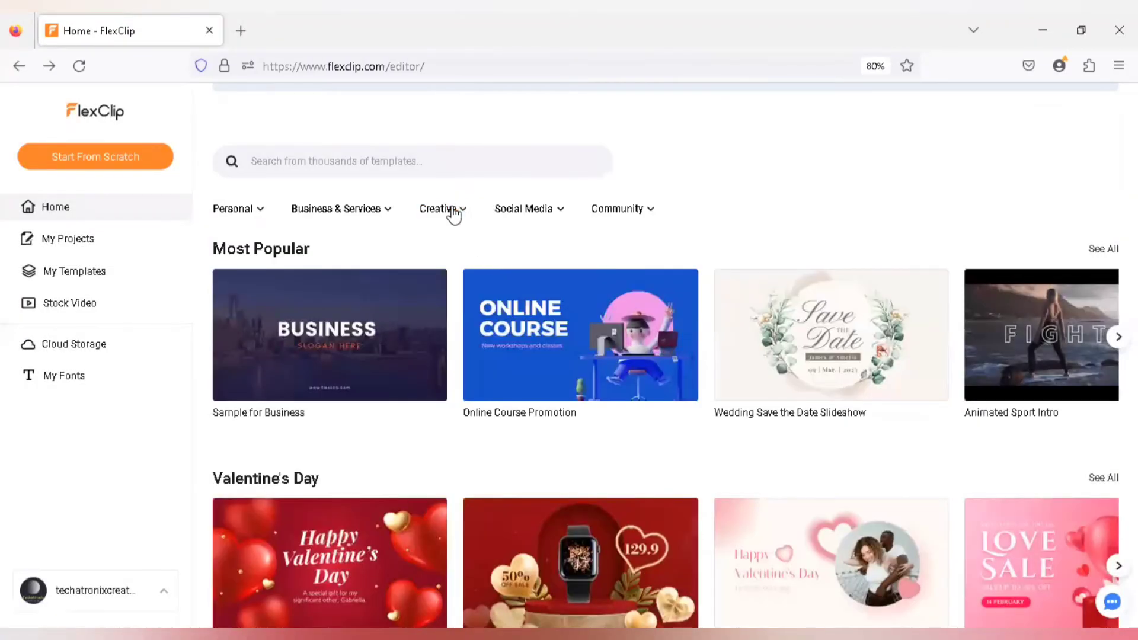
pyautogui.moveTo(452, 216)
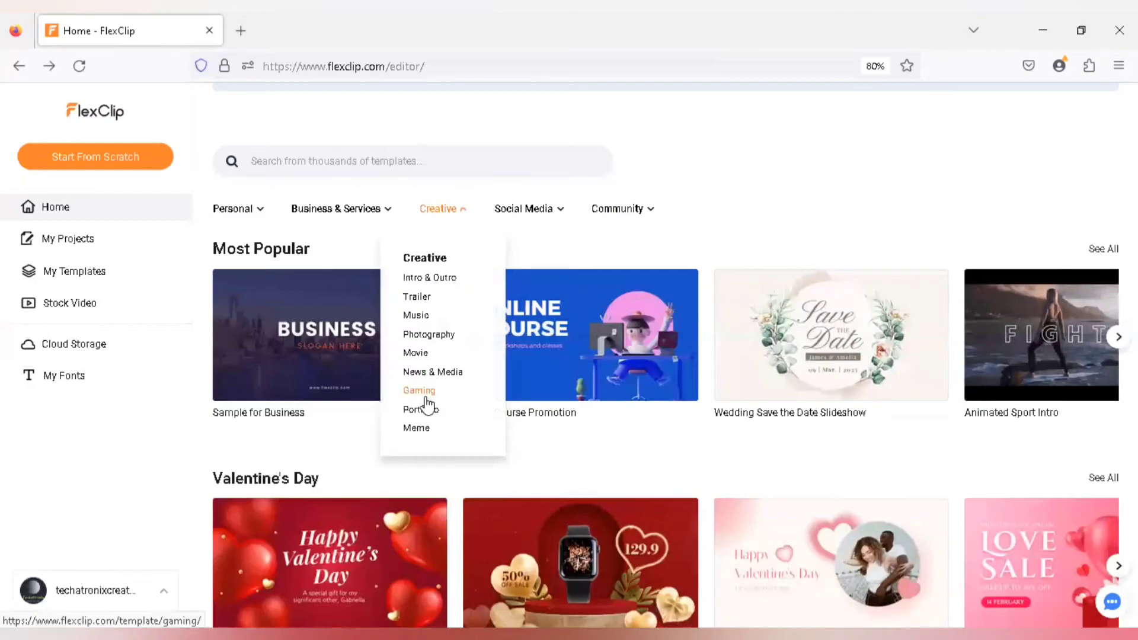
pyautogui.click(425, 394)
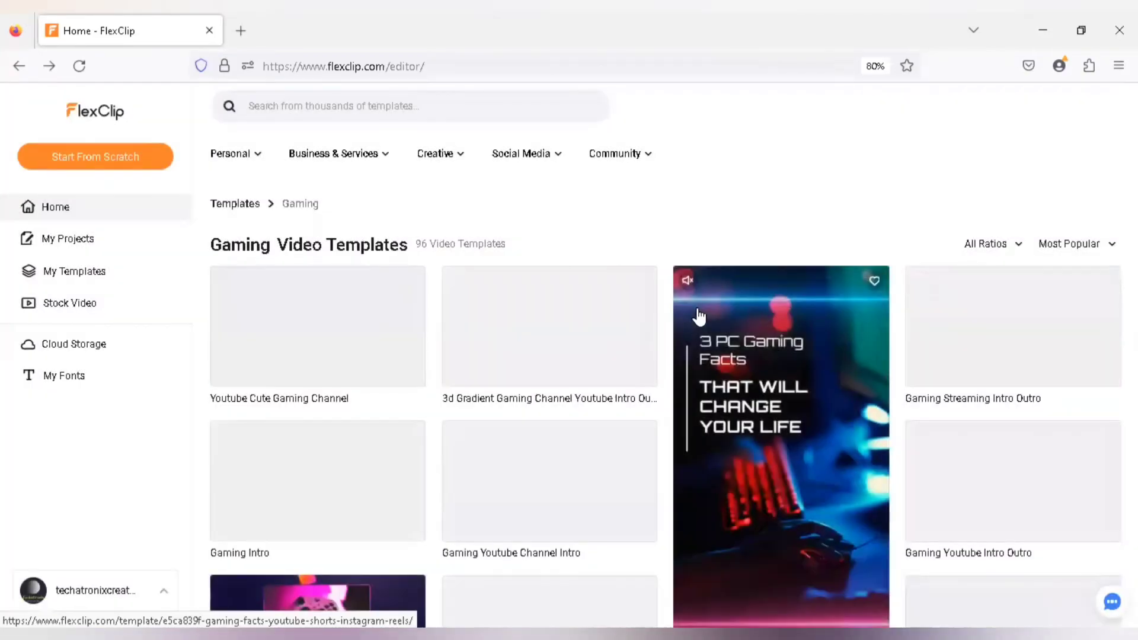
pyautogui.moveTo(391, 370)
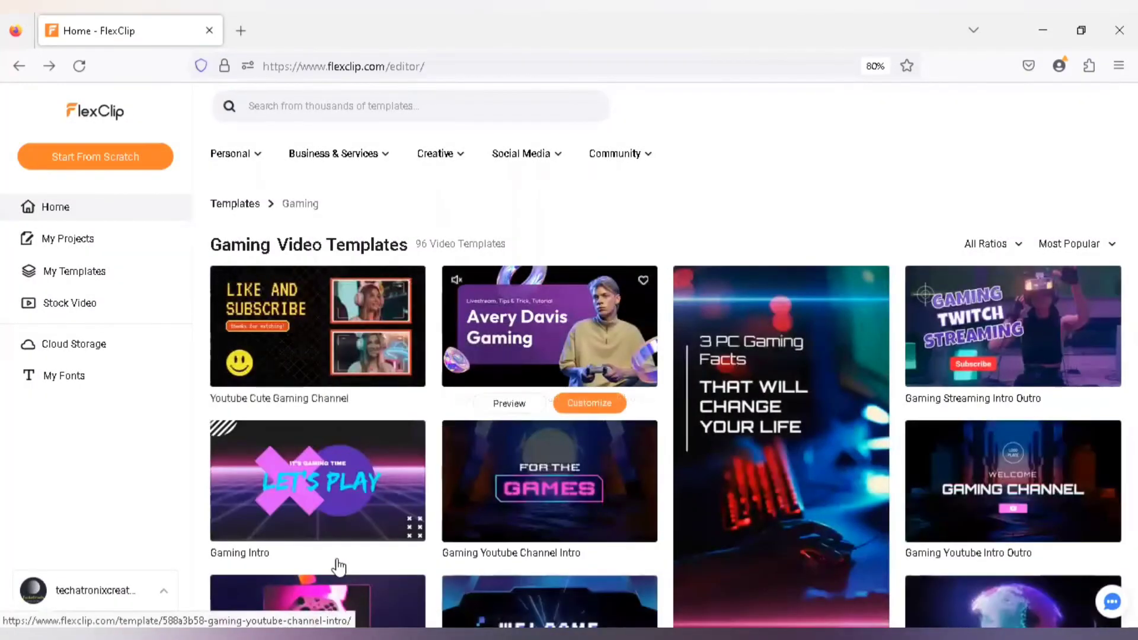
pyautogui.click(317, 491)
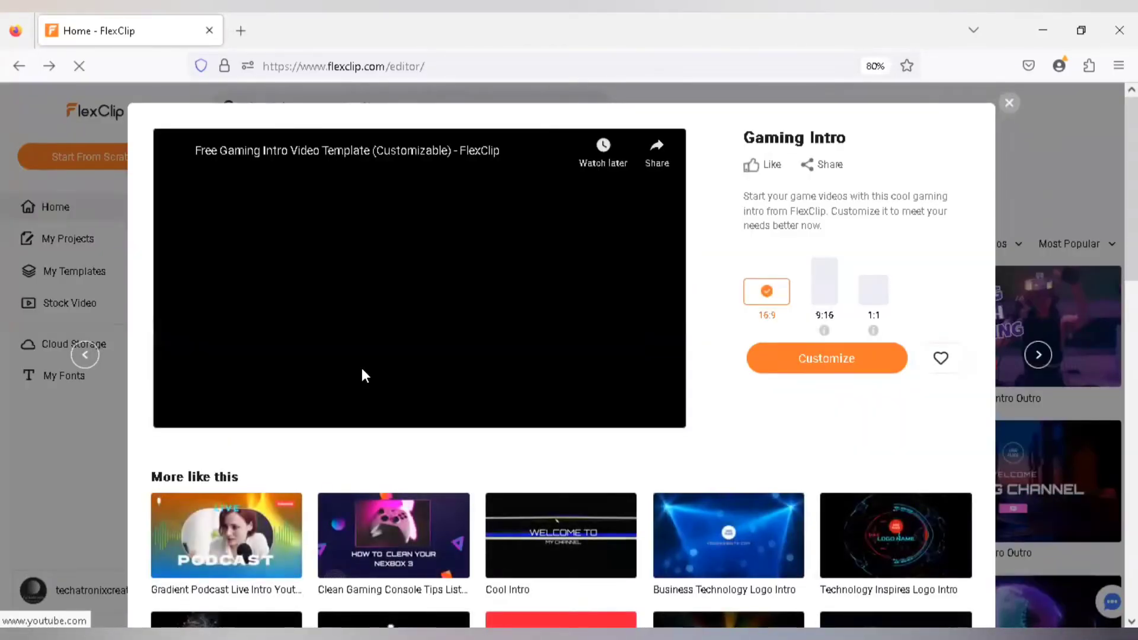
pyautogui.click(417, 290)
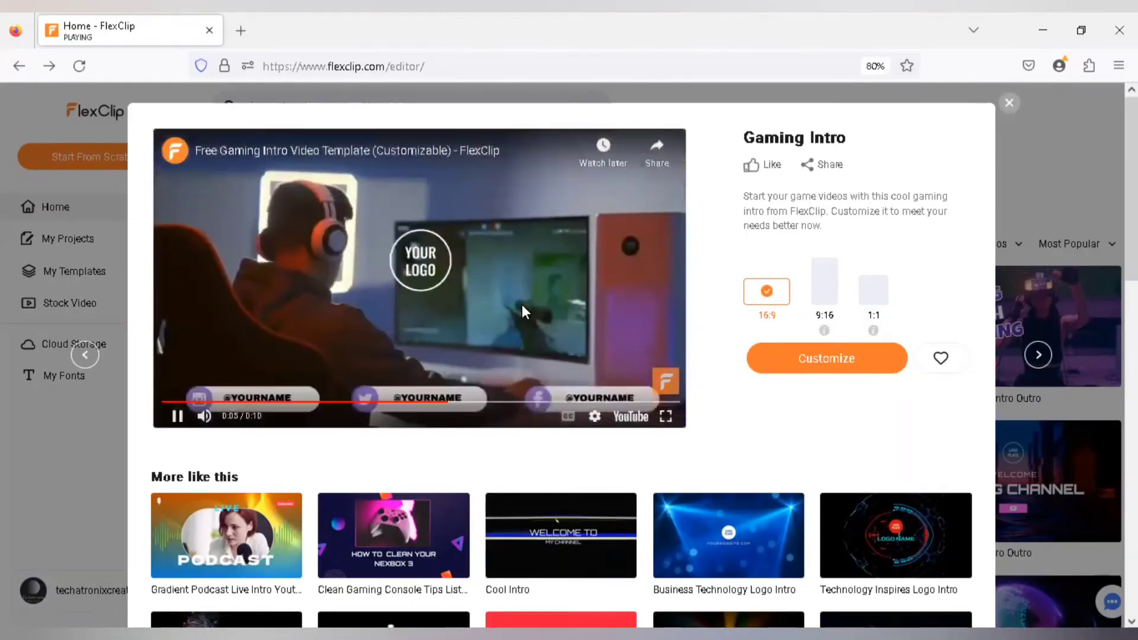
pyautogui.click(1008, 103)
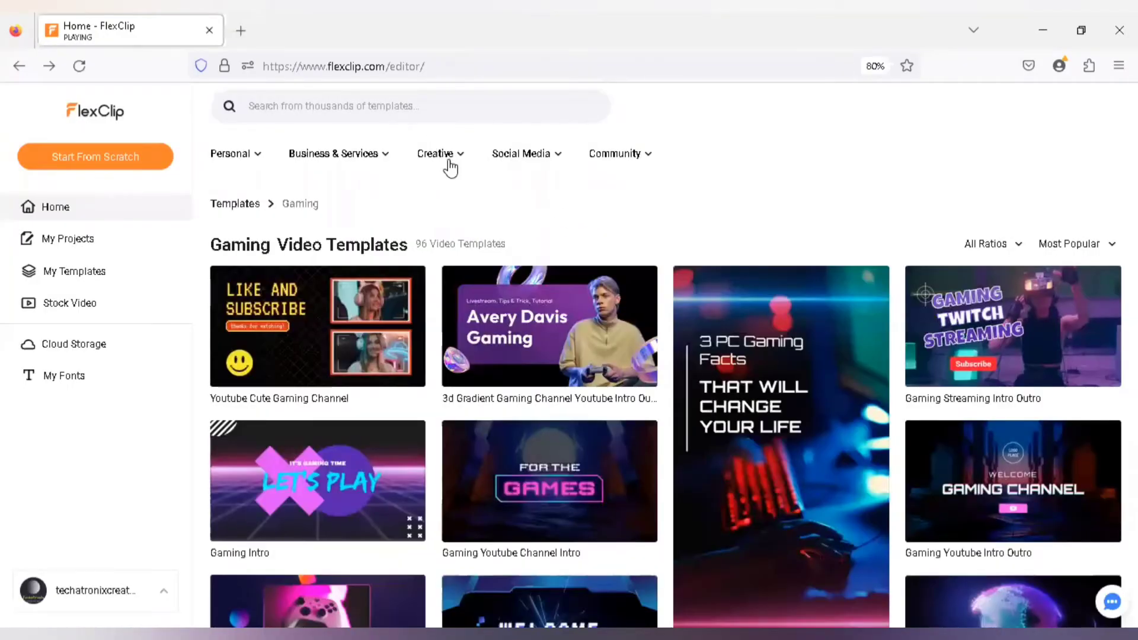
# Step: Browse the Instagram Reels templates in the Social Media category and view the details of the Makeup Instagram Reels template
pyautogui.moveTo(451, 168)
pyautogui.moveTo(534, 168)
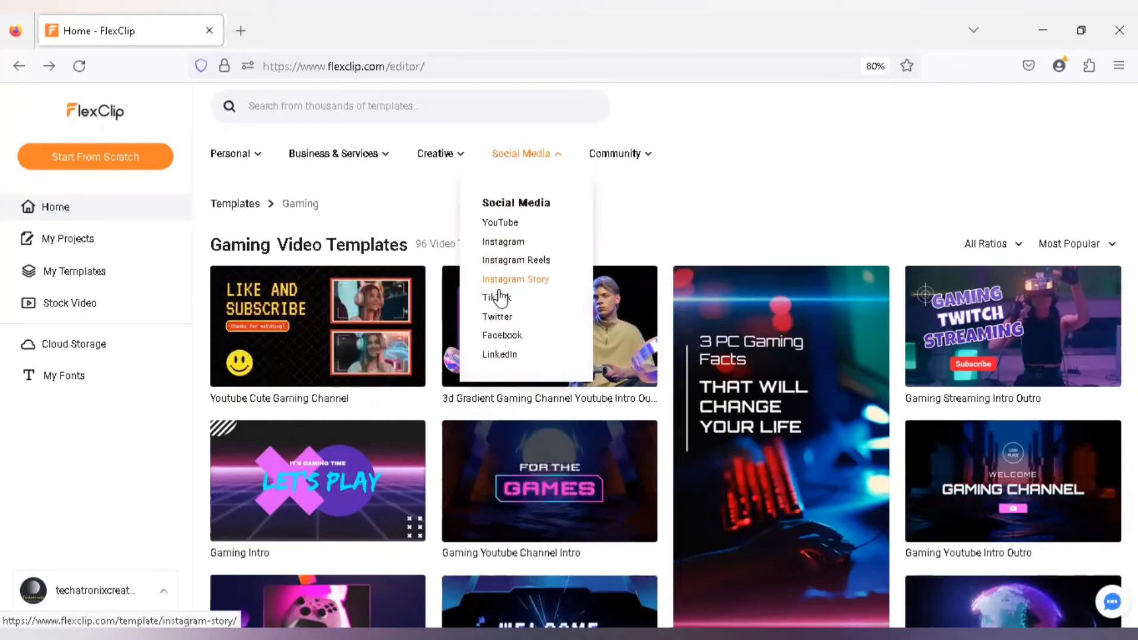
pyautogui.click(511, 259)
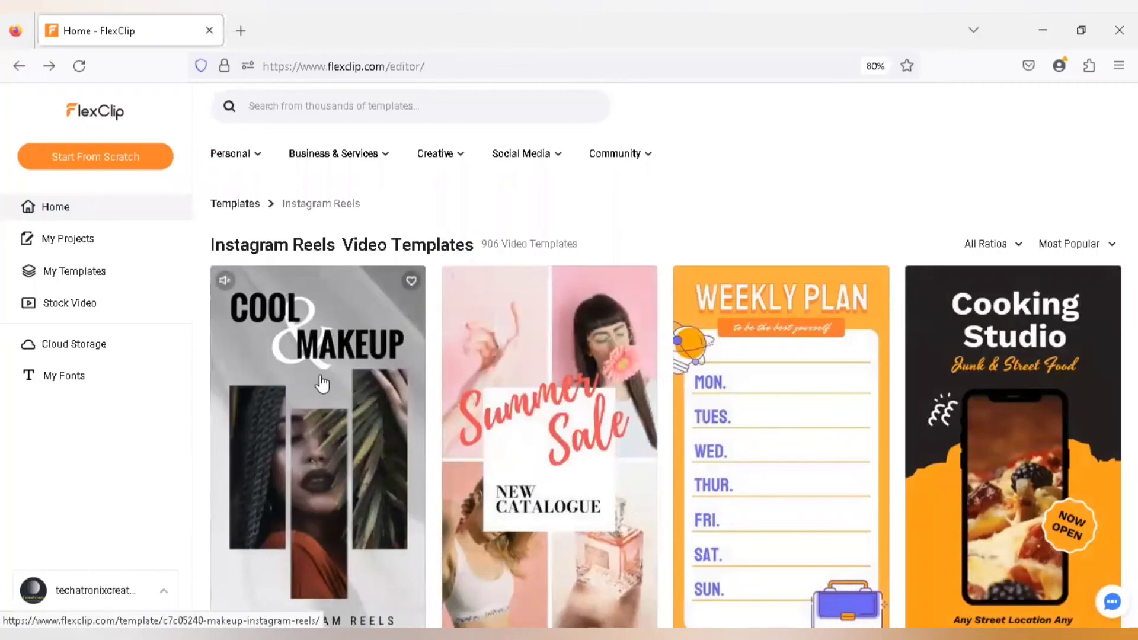
pyautogui.click(369, 482)
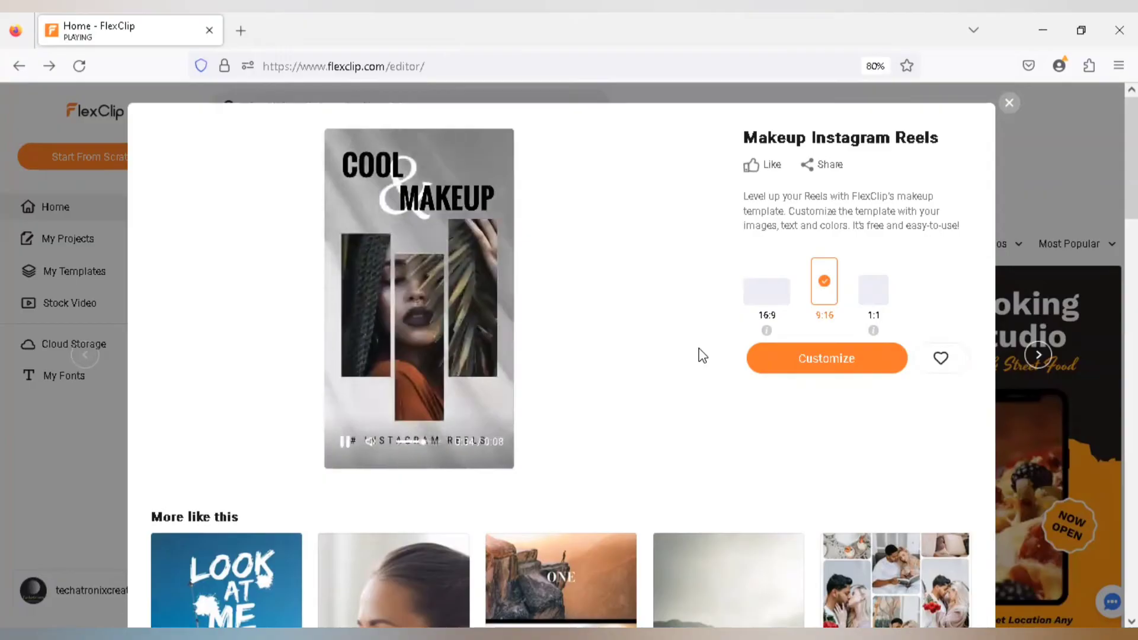
pyautogui.click(1009, 103)
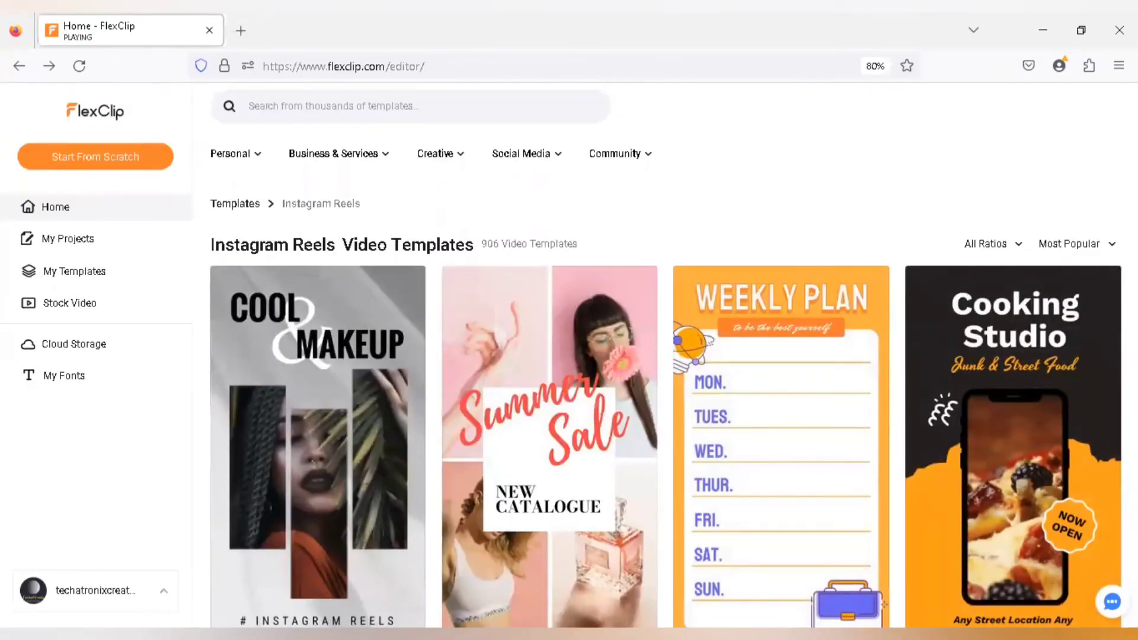
# Step: Look at the files in Cloud Storage and view the saved templates in My Templates
pyautogui.click(54, 349)
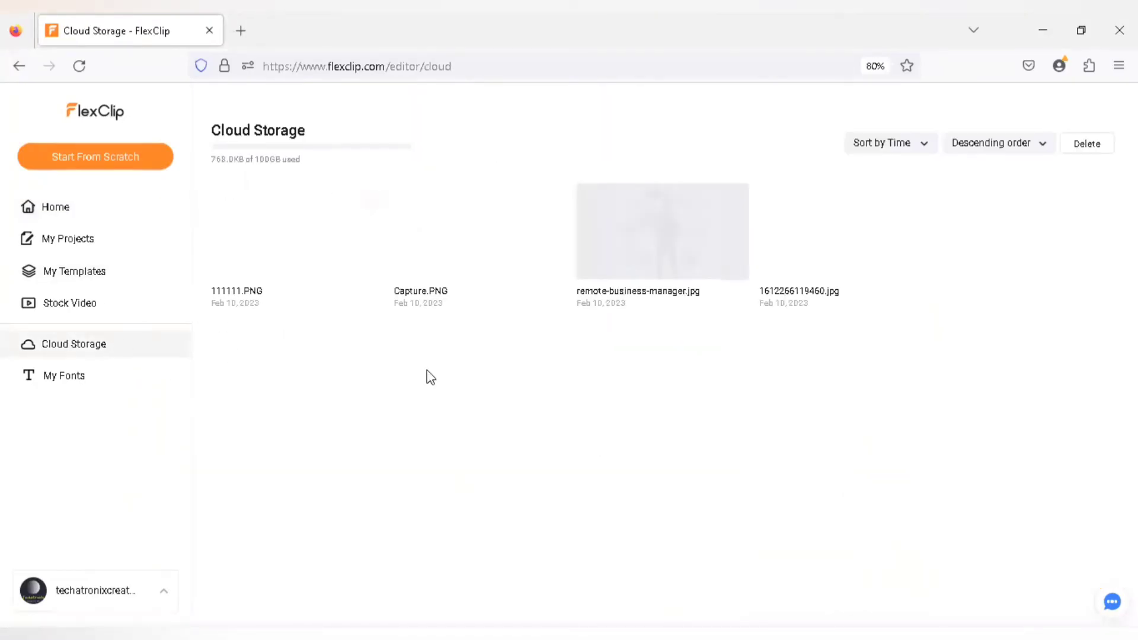
pyautogui.click(43, 205)
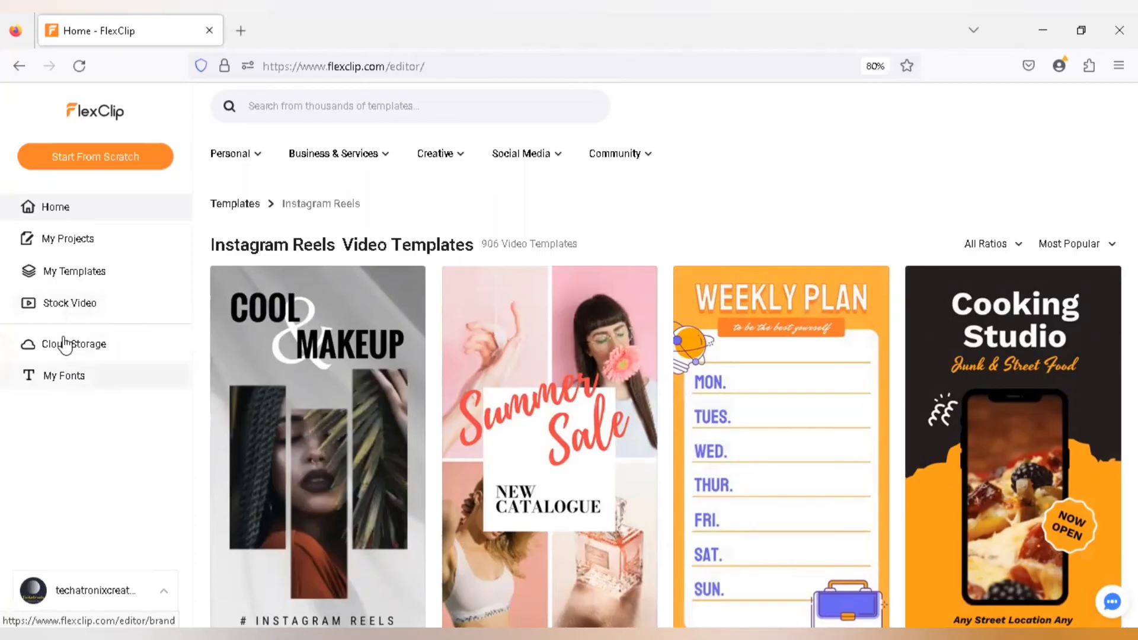
pyautogui.click(74, 273)
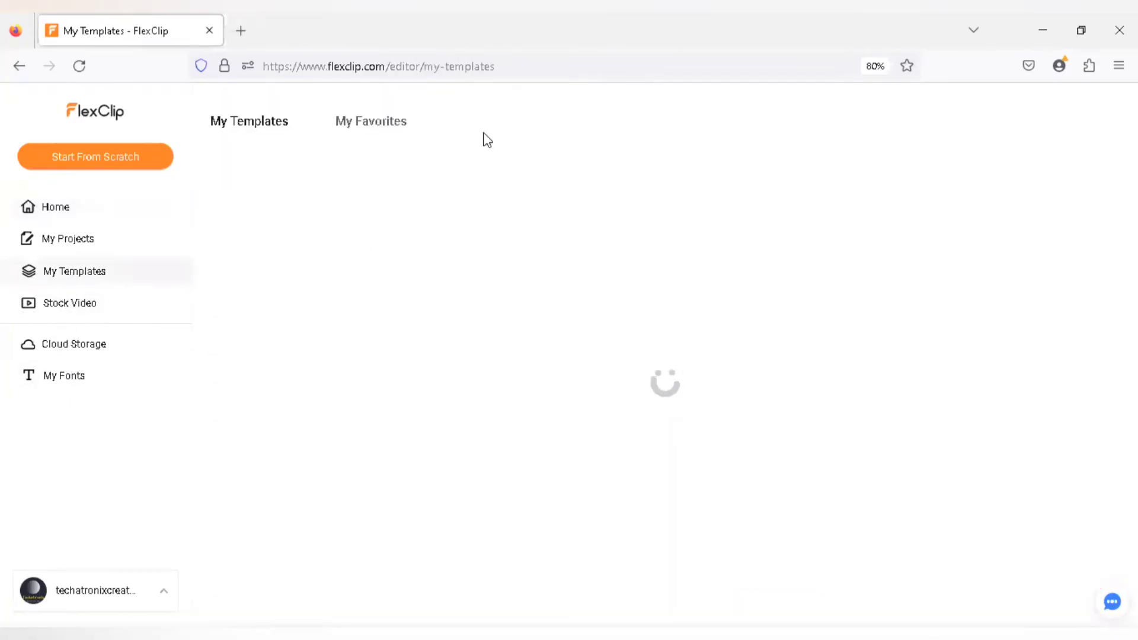